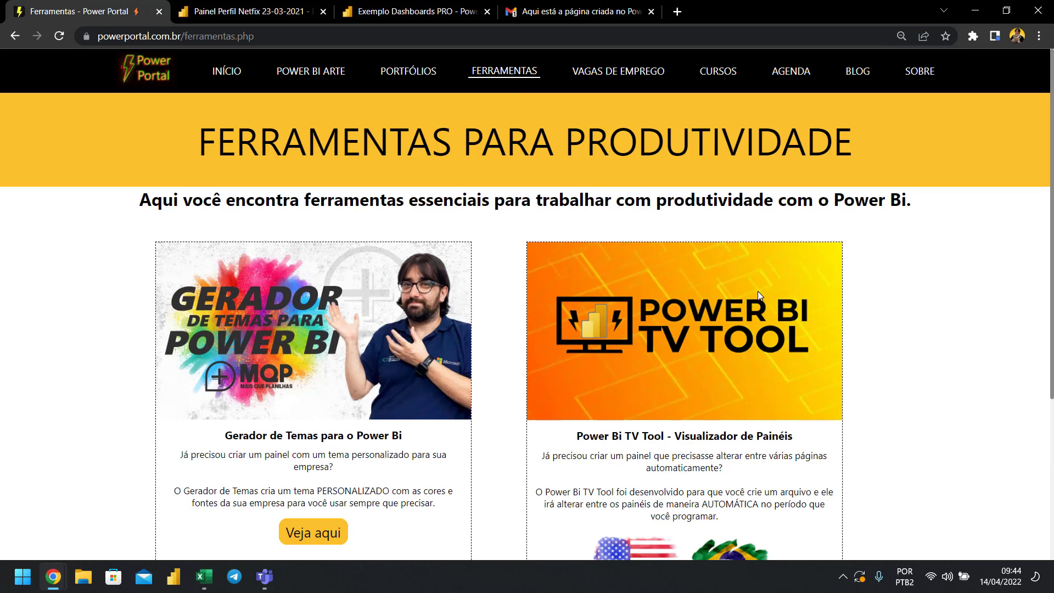
Open the English version of the Power BI TV Tool and set the HTML page name to "Test 14-04-2022".
scroll(758, 291, down, 2)
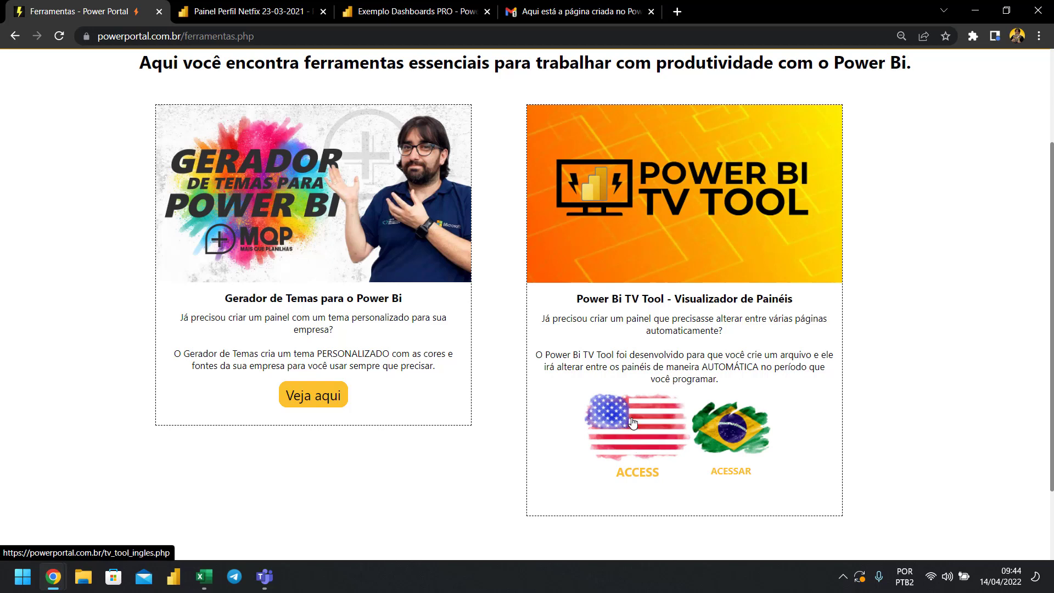
click(634, 437)
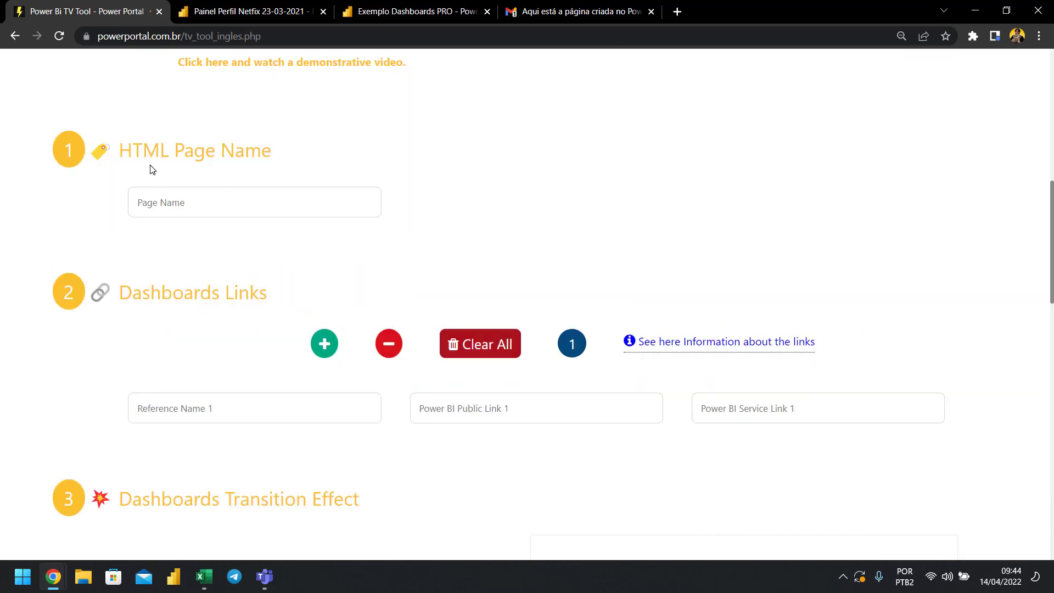
click(207, 208)
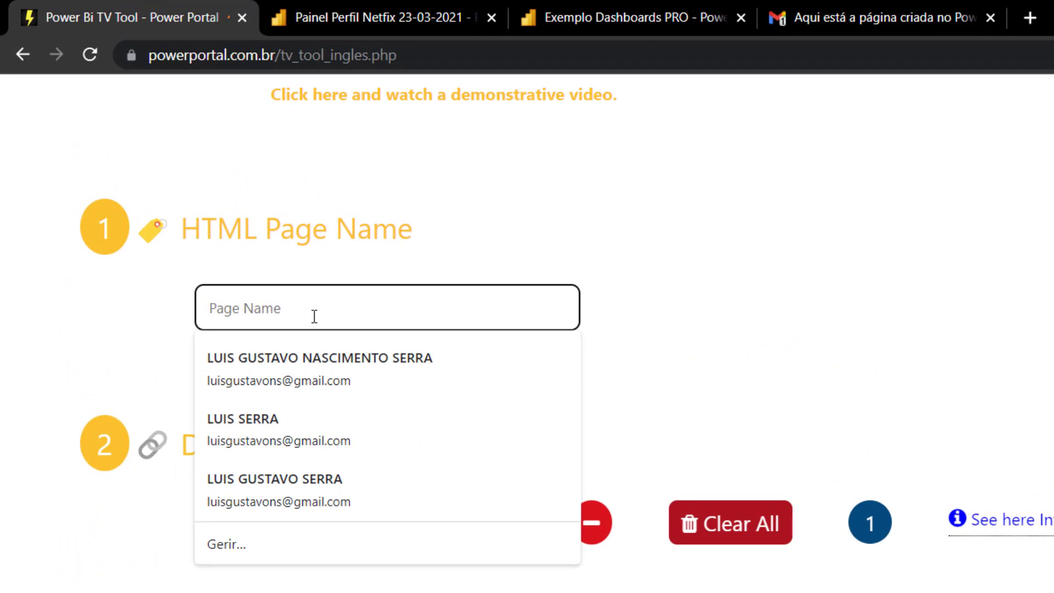
text(Test)
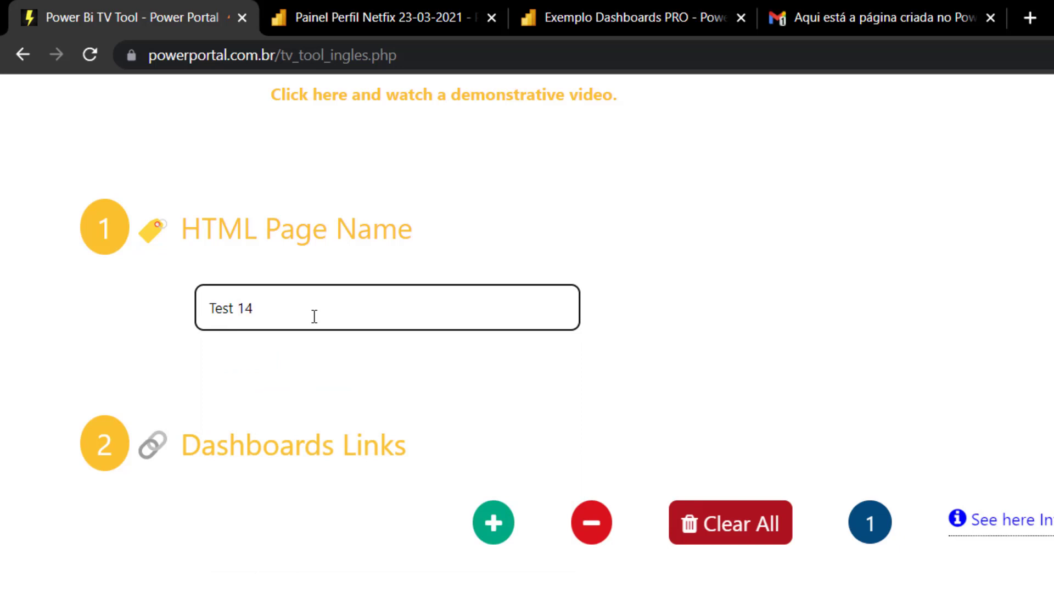
text(14-04-2022)
Examine the Painel Perfil Netfix 23-03-2021 report in Power BI as the source for the first dashboard link.
scroll(375, 347, down, 3)
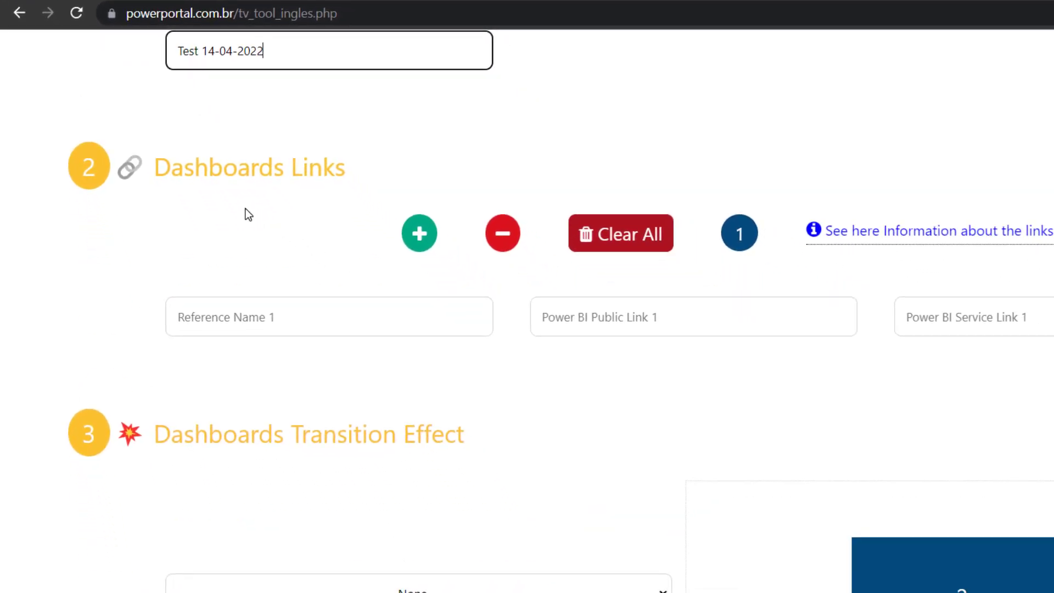
click(375, 317)
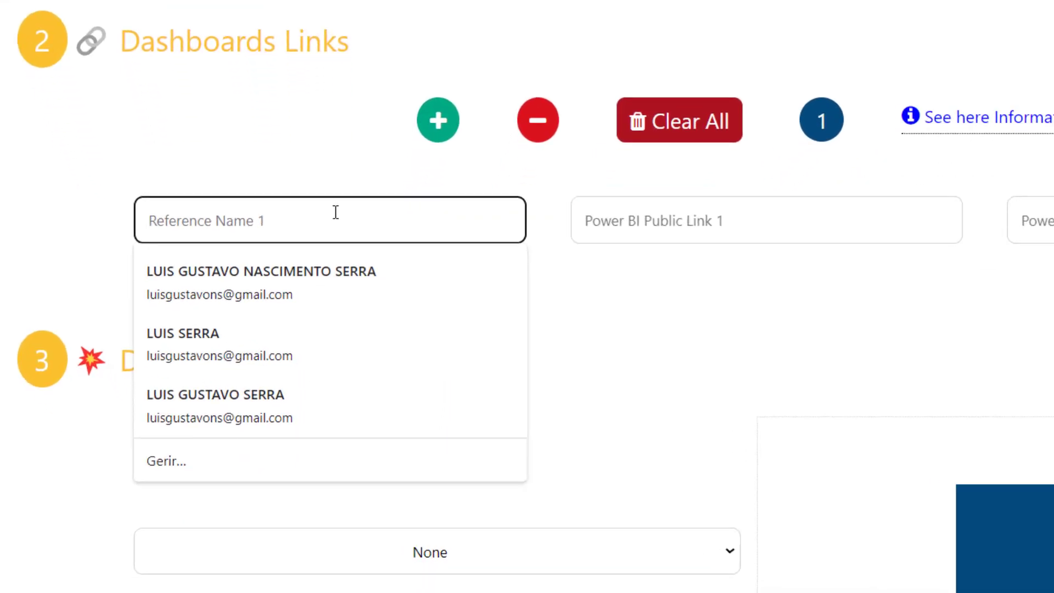
click(281, 216)
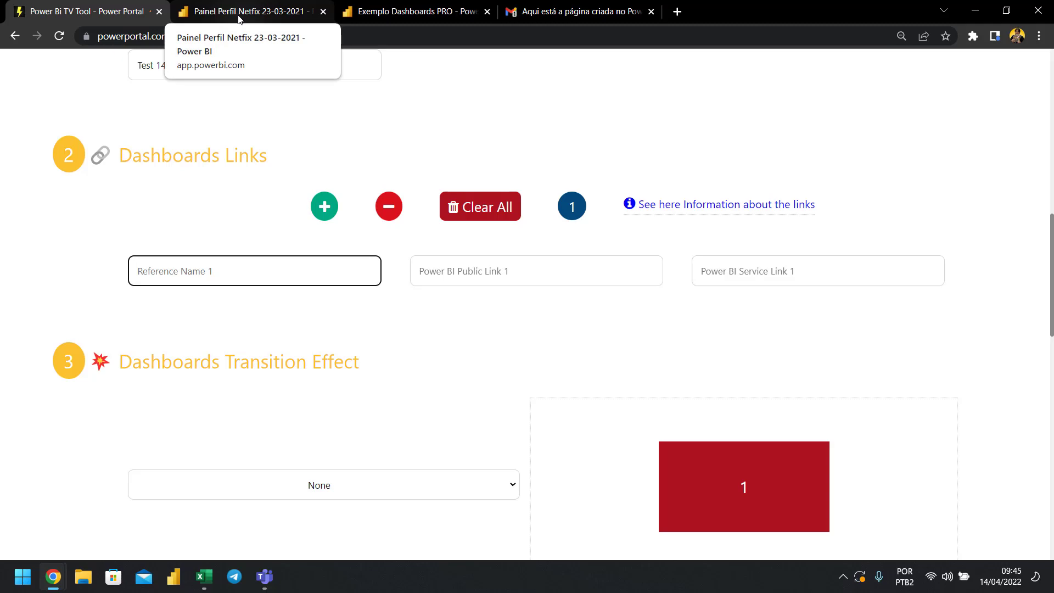
click(238, 15)
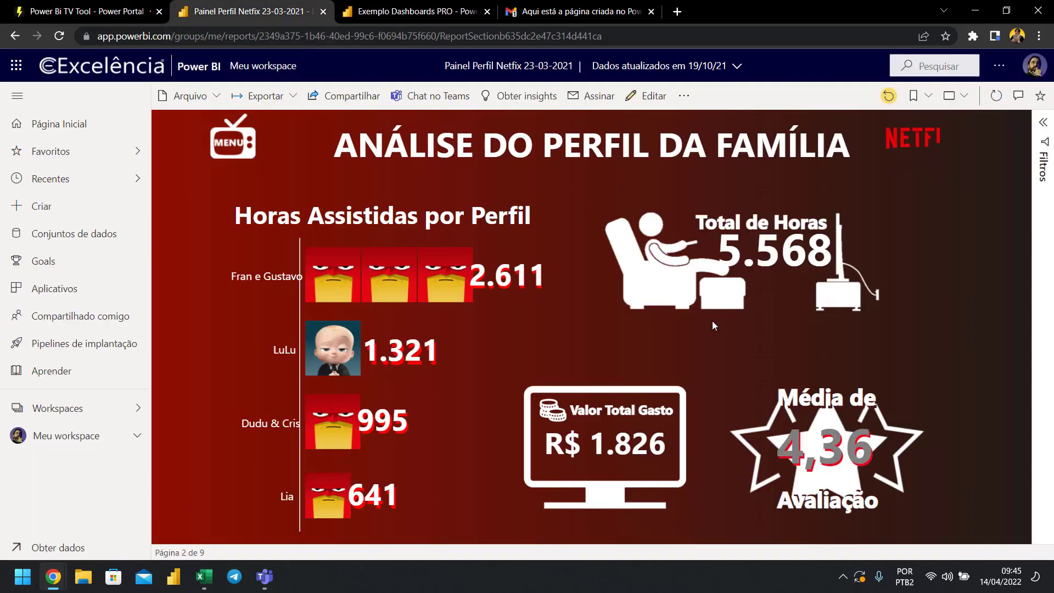
mouse_move(471, 276)
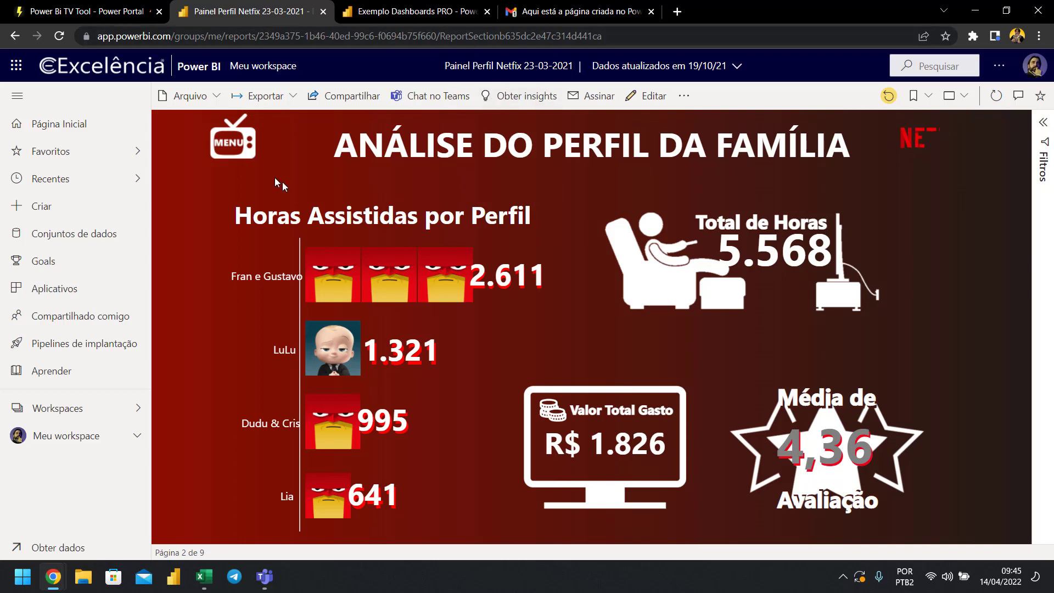
click(118, 12)
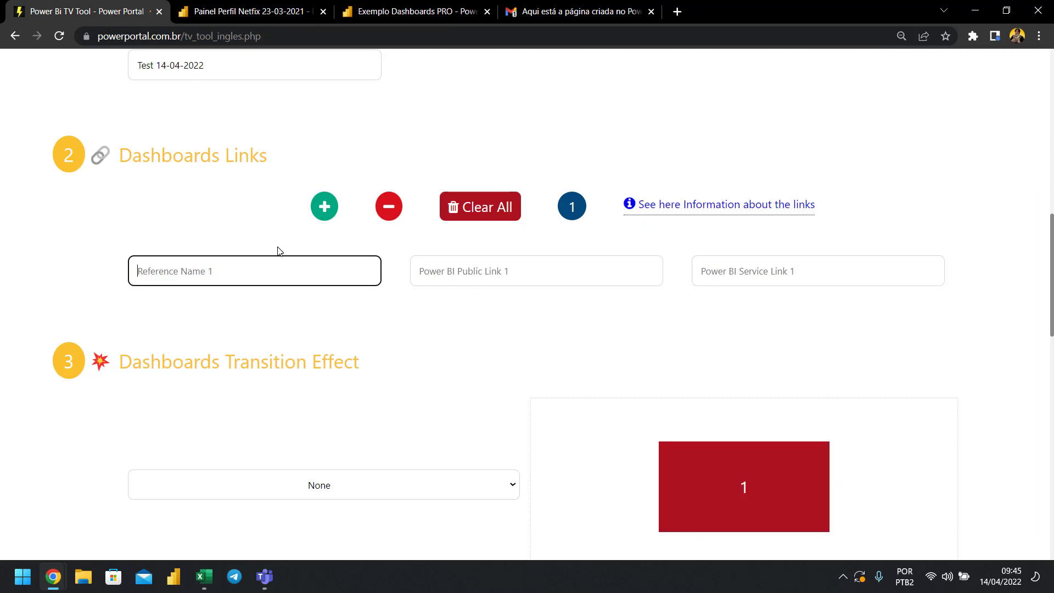
Enter "Netflix" as Reference Name 1 for the first dashboard entry.
click(512, 269)
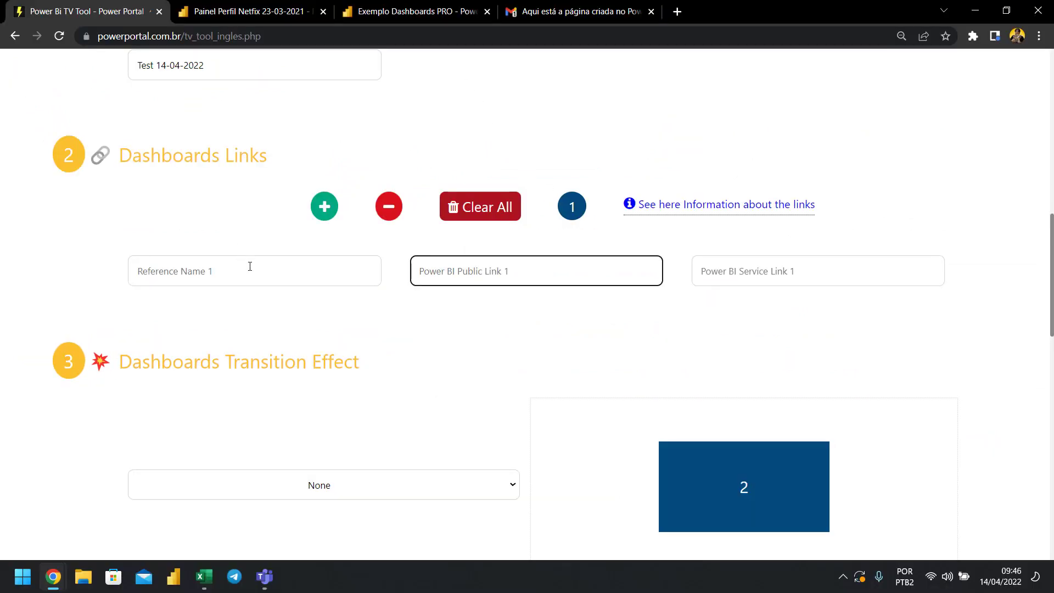
click(219, 271)
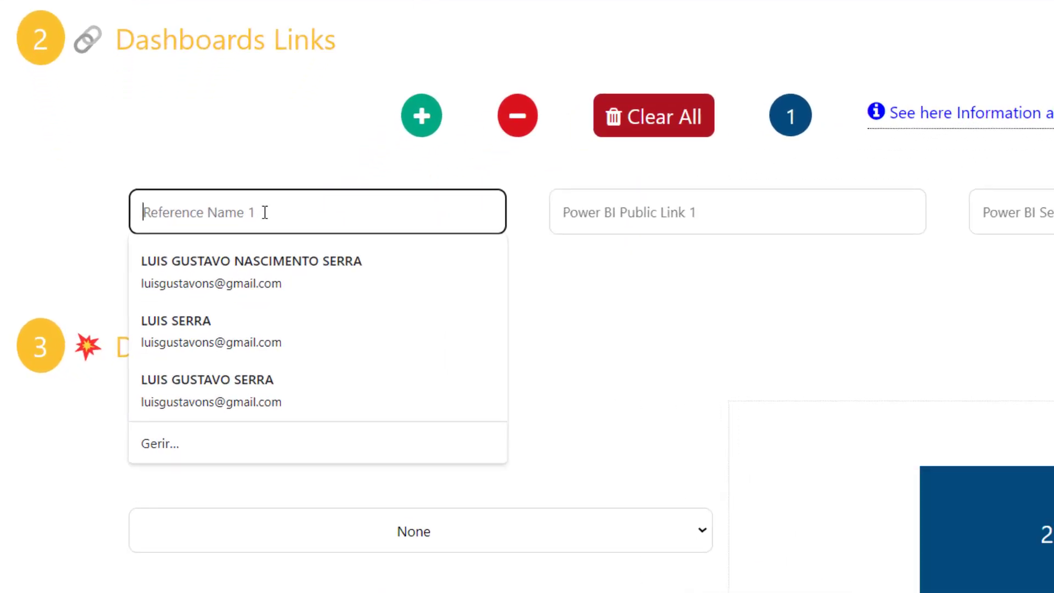
text(Net)
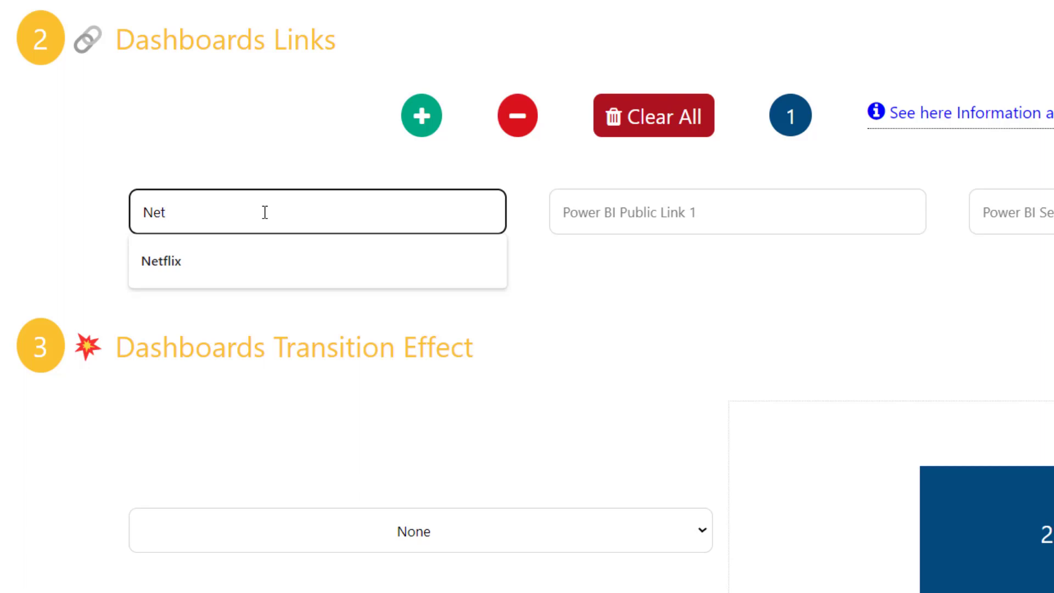
key(Tab)
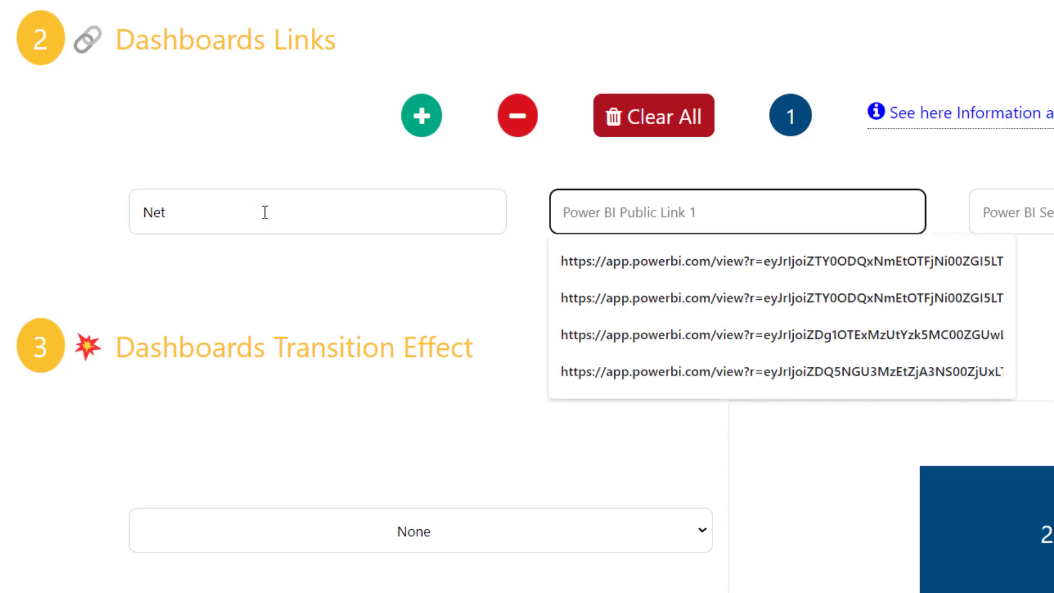
click(264, 212)
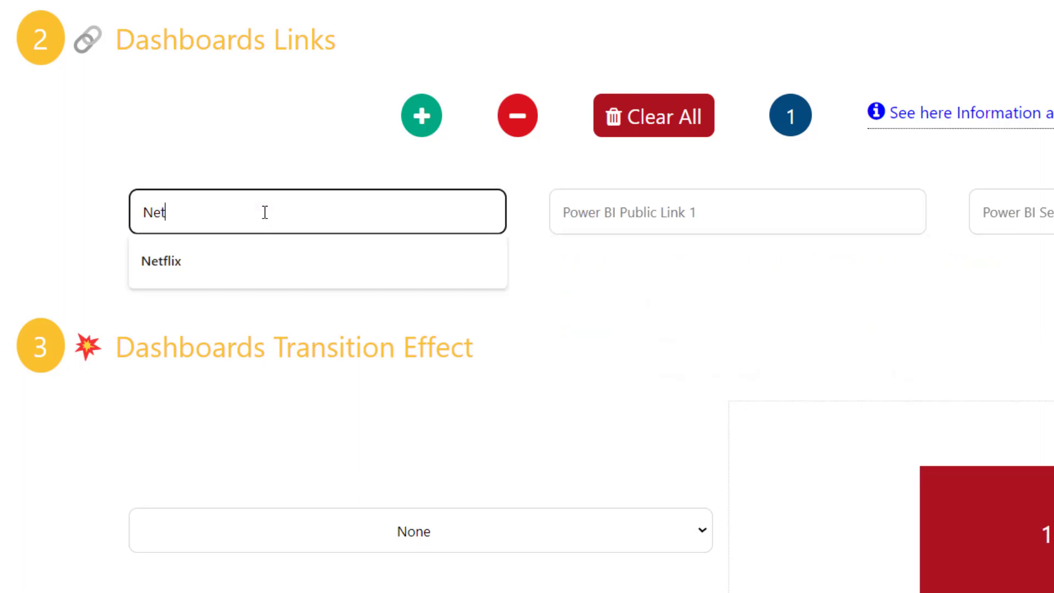
text(flix)
key(Tab)
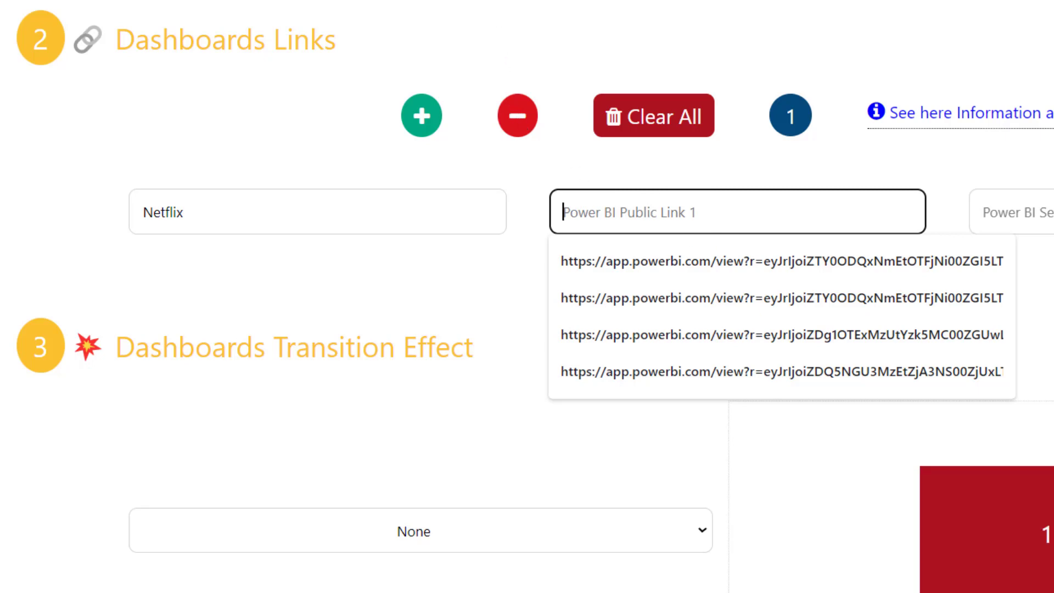
Copy the Netflix report's public publish-to-web link in Power BI and paste it as Power BI Public Link 1 in the TV Tool.
click(258, 12)
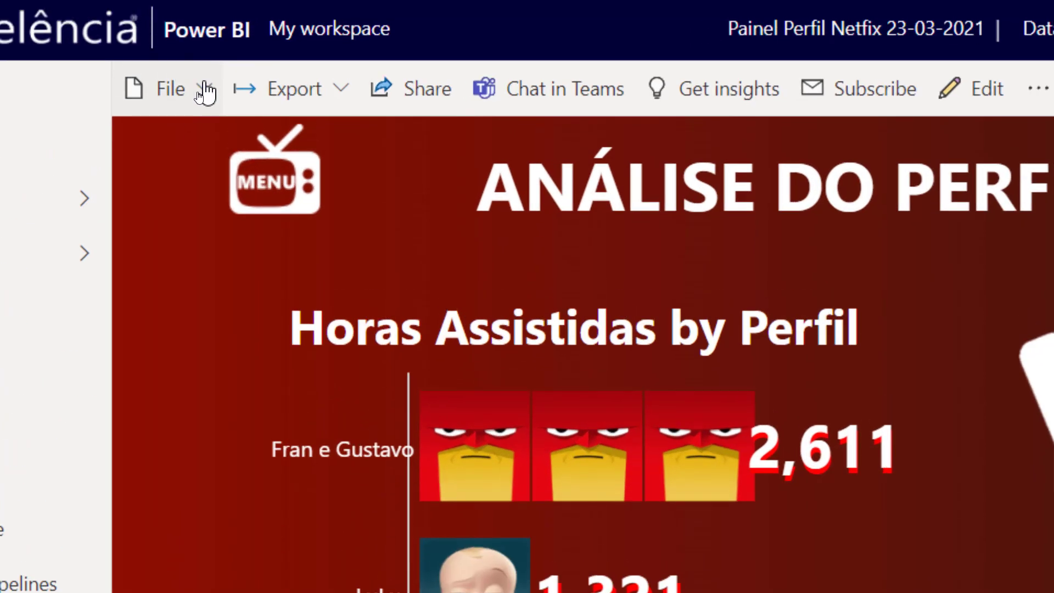
click(206, 93)
mouse_move(226, 343)
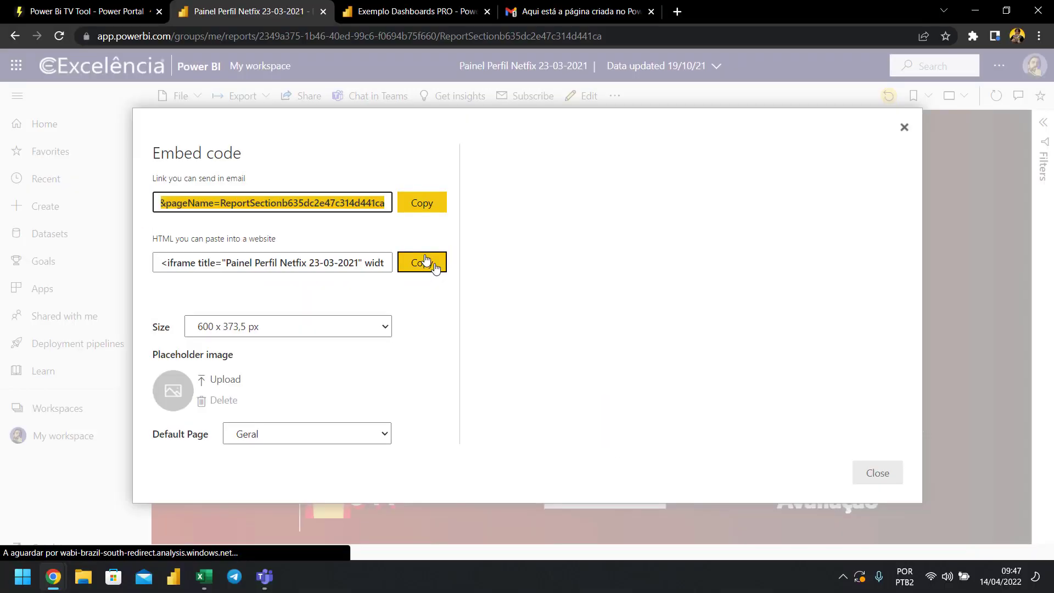
click(425, 203)
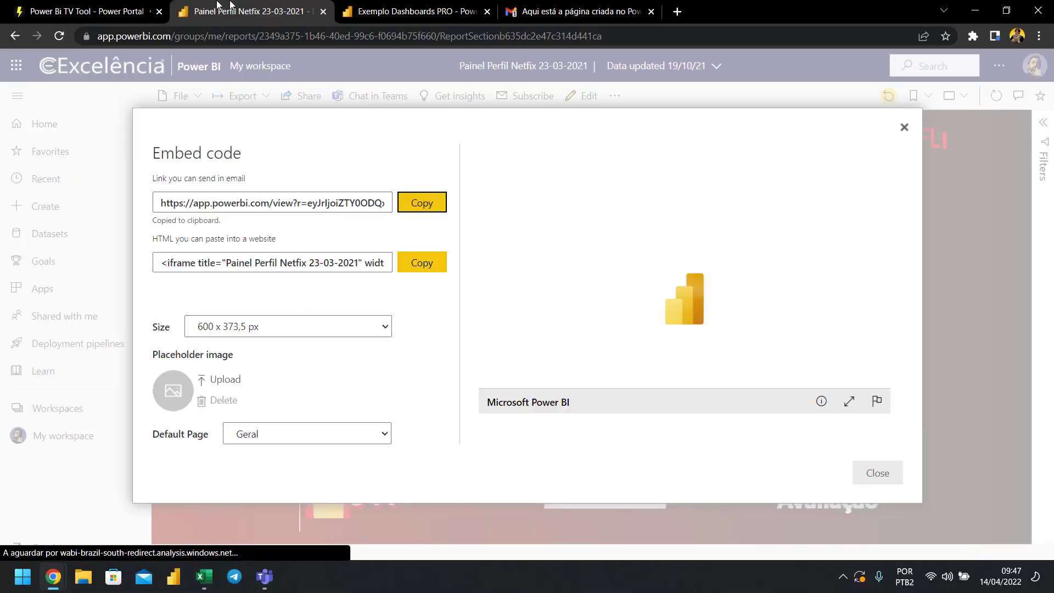
click(119, 16)
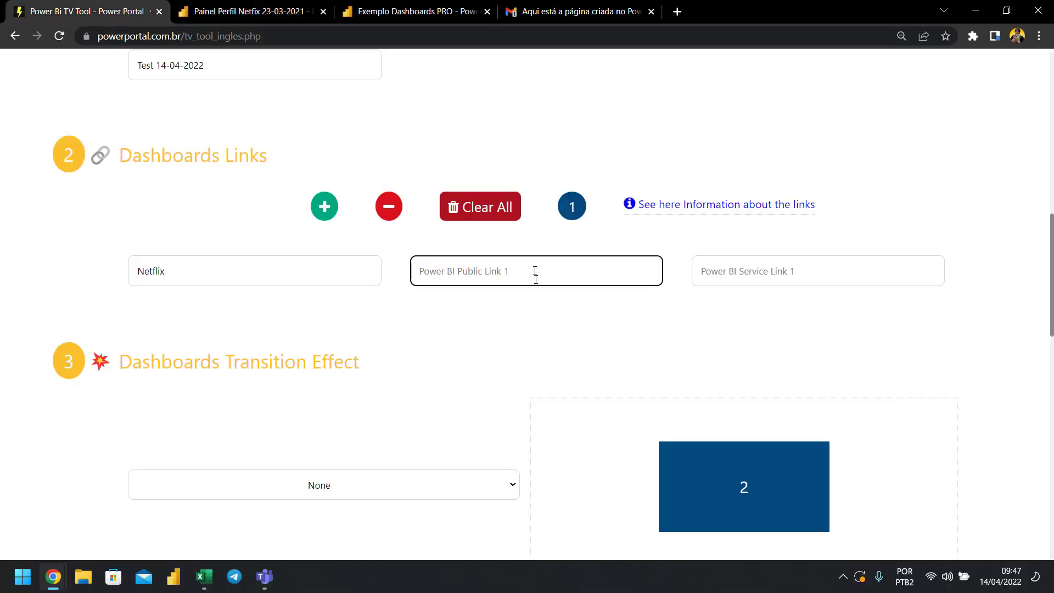
click(511, 268)
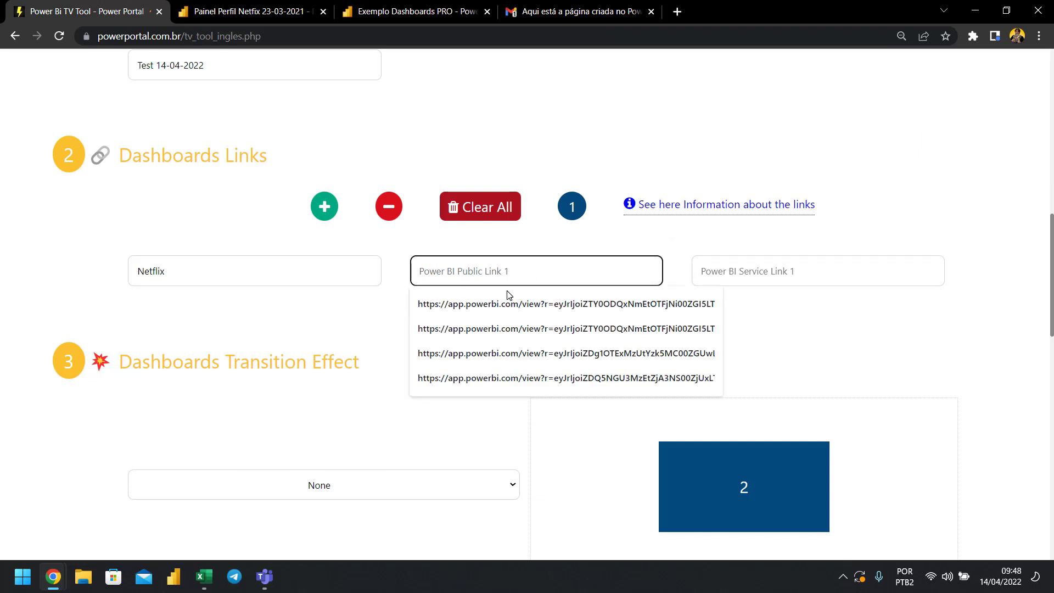
key(ctrl+v)
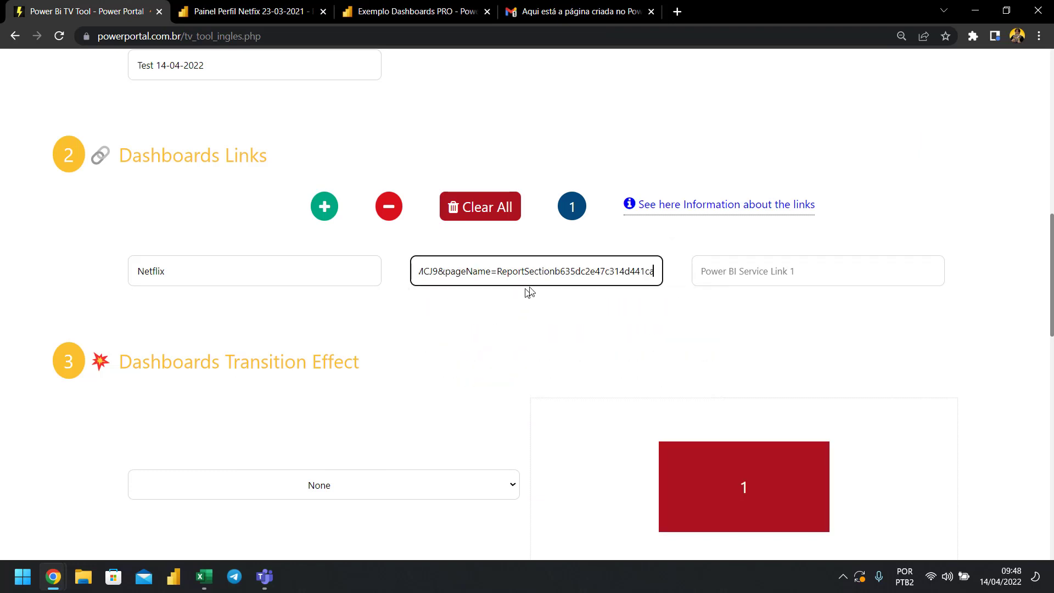
Generate the Netflix report's secure website or portal embed link and put it in place of Power BI Public Link 1.
click(279, 11)
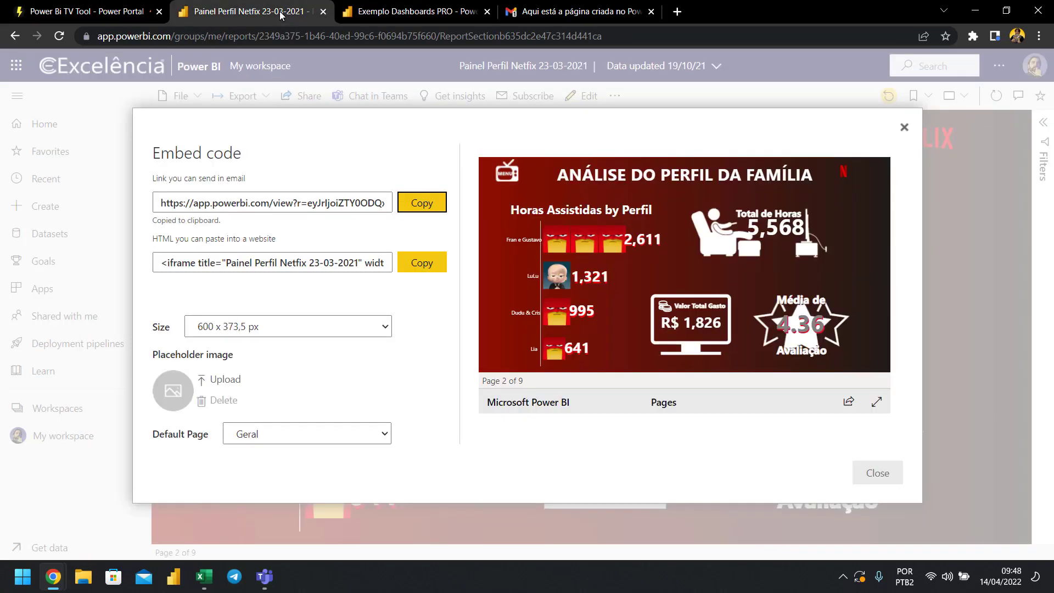
click(905, 127)
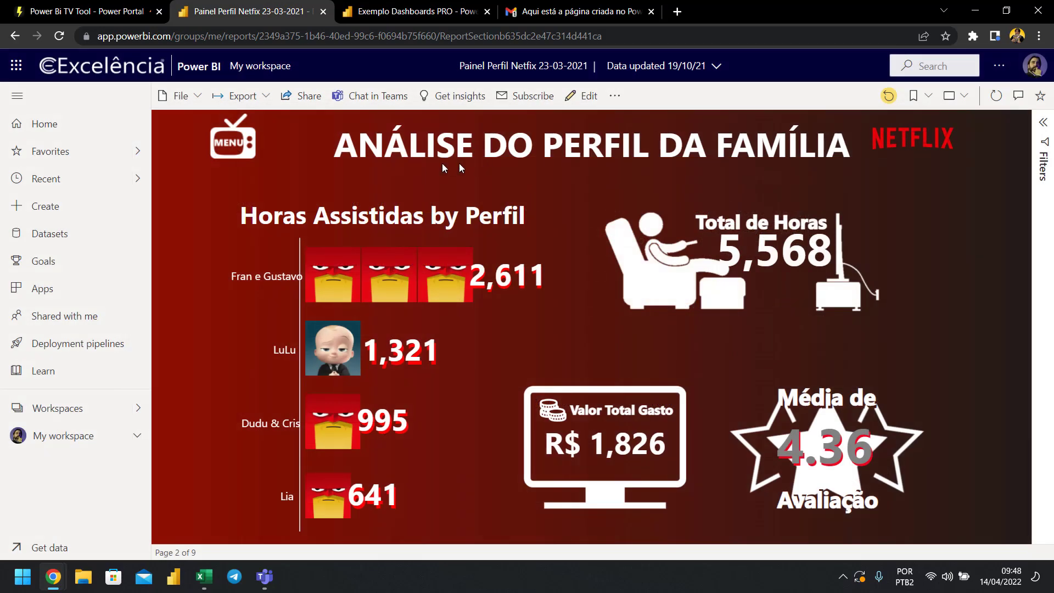
click(203, 102)
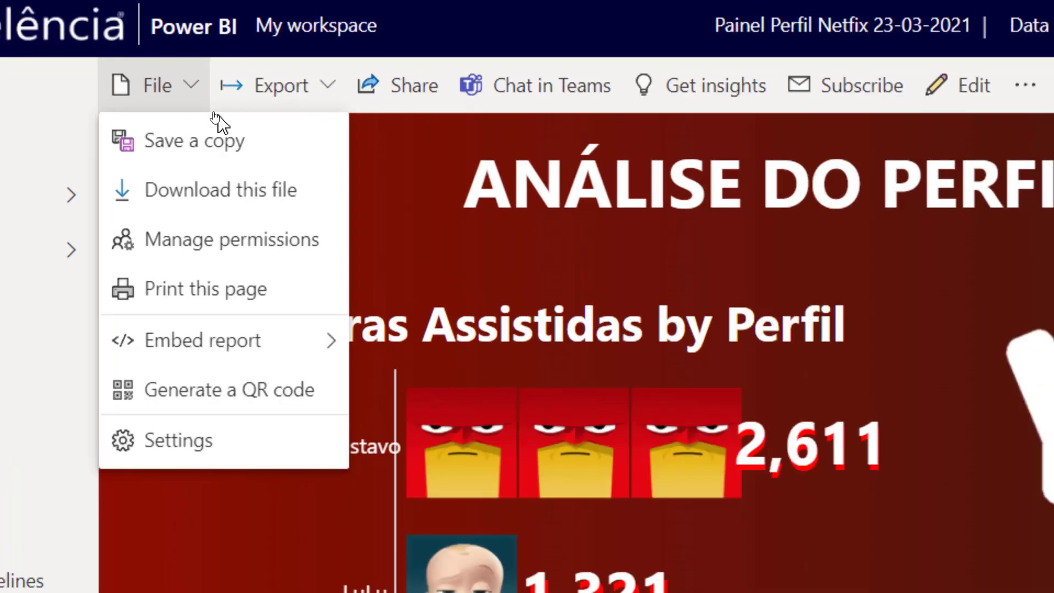
mouse_move(282, 336)
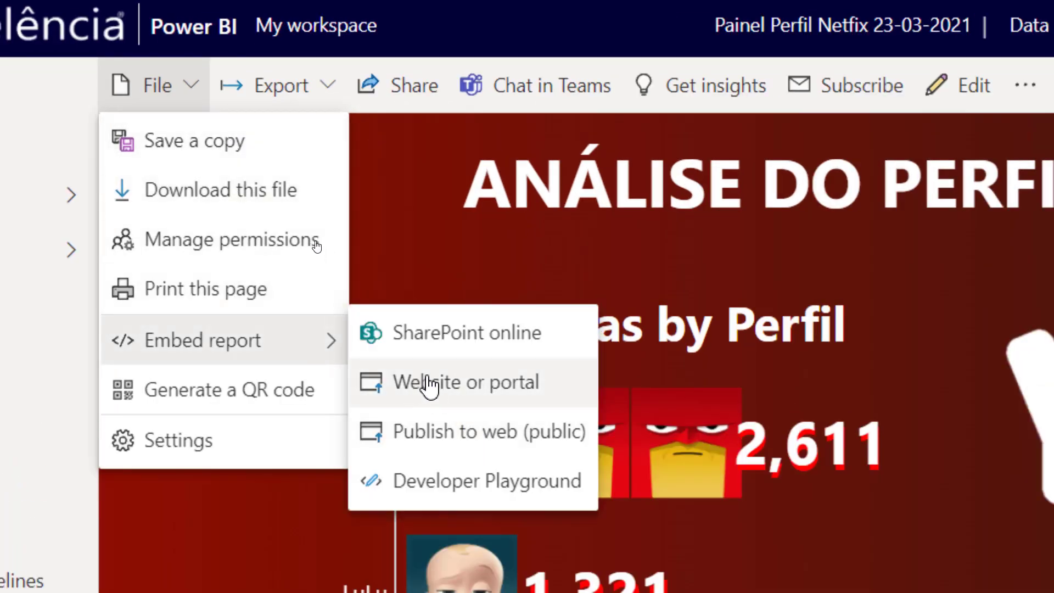
click(467, 383)
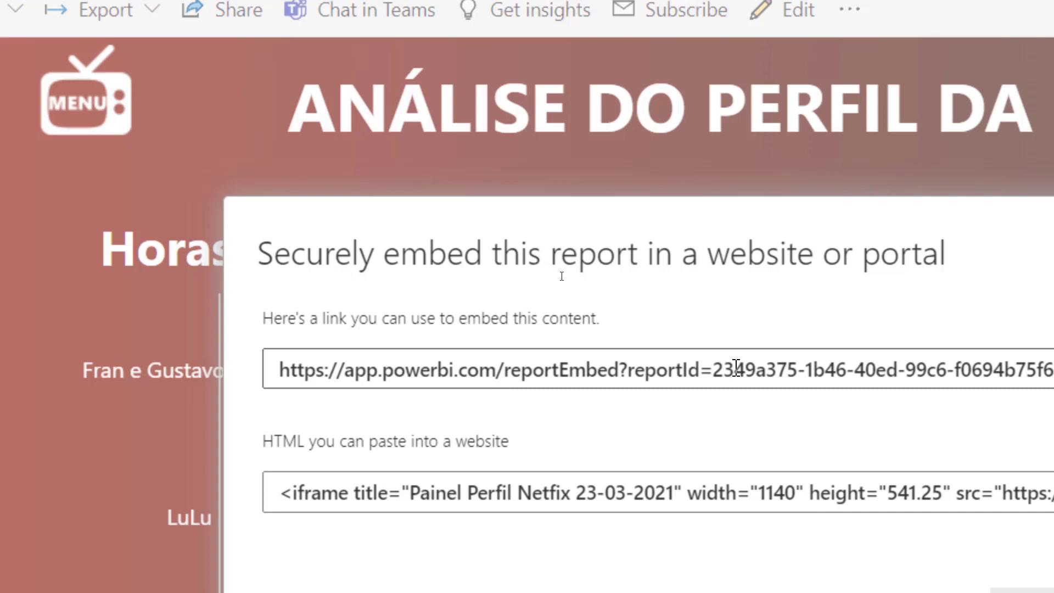
click(767, 375)
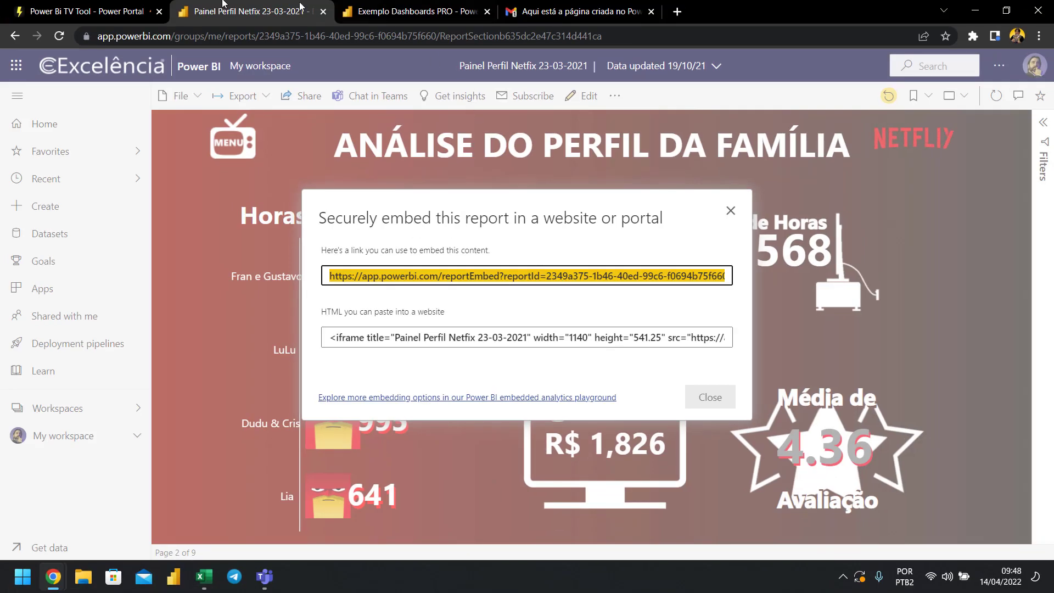
click(129, 12)
double_click(479, 281)
Open the secure embed link in an incognito browser window to test access without signing in.
key(ctrl+Tab)
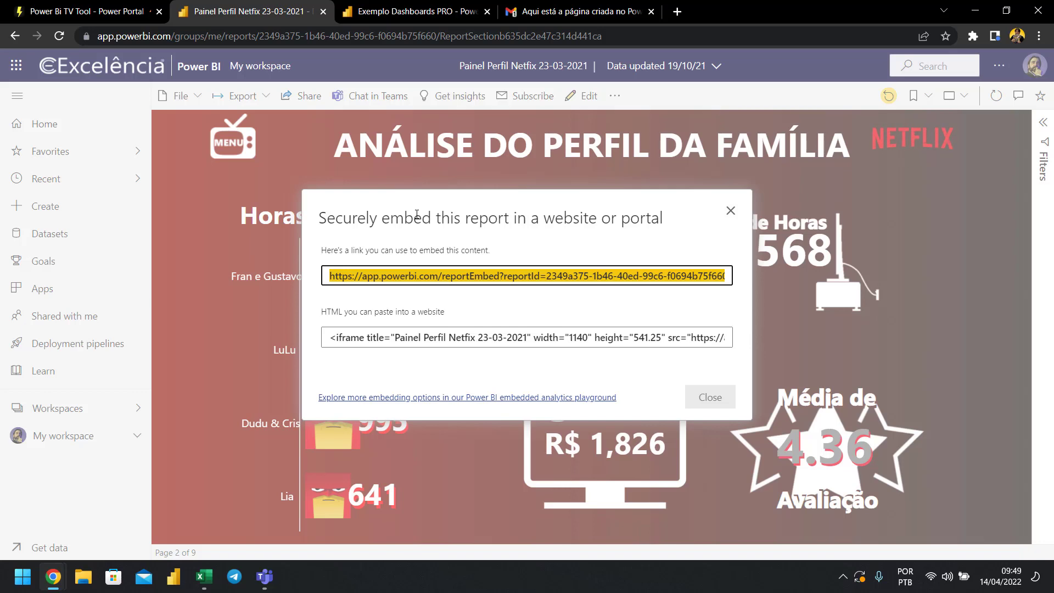
key(ctrl+shift+n)
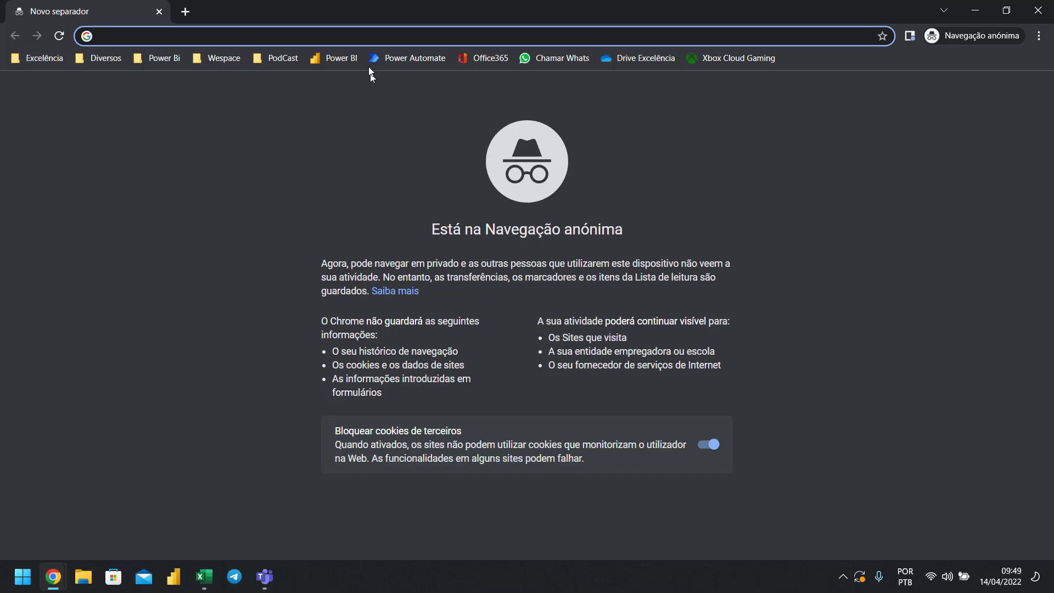
key(ctrl+v)
key(Return)
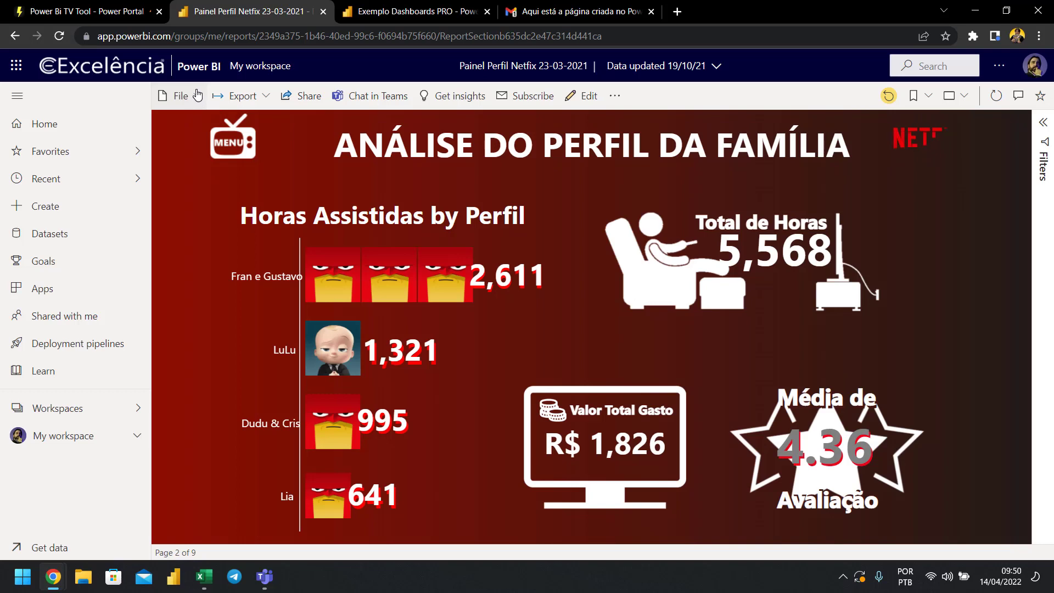
Copy the Netflix report's publish-to-web (public) link and replace the secure link in Power BI Public Link 1 with it.
click(197, 95)
mouse_move(241, 225)
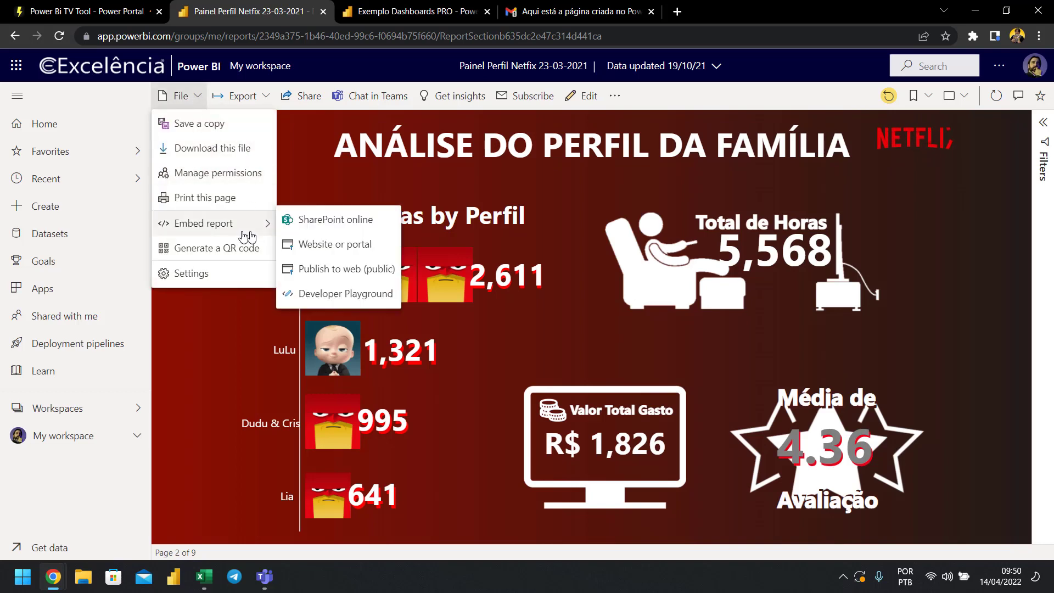
click(330, 269)
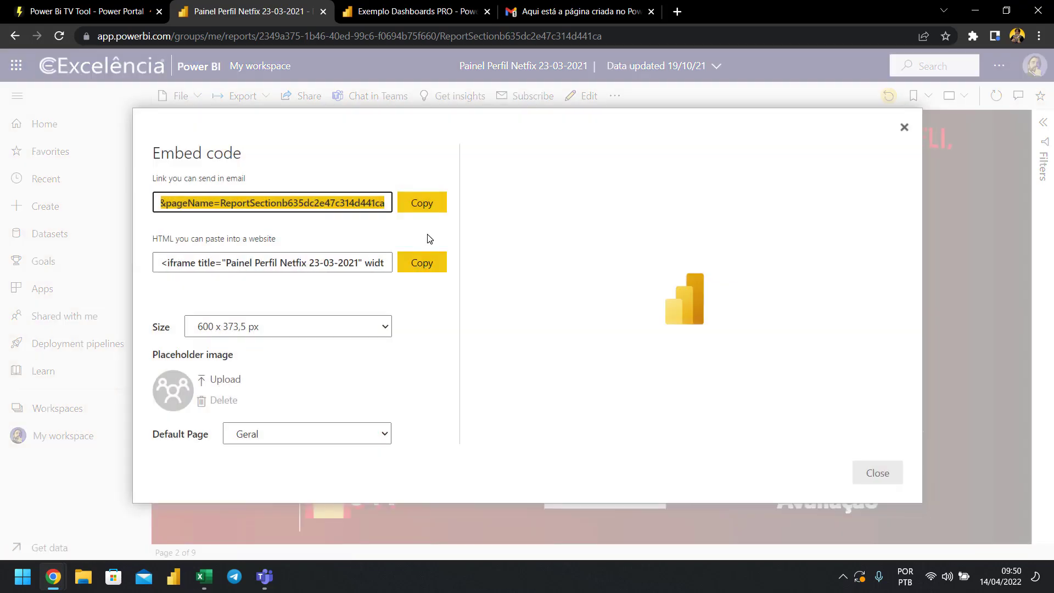
click(429, 210)
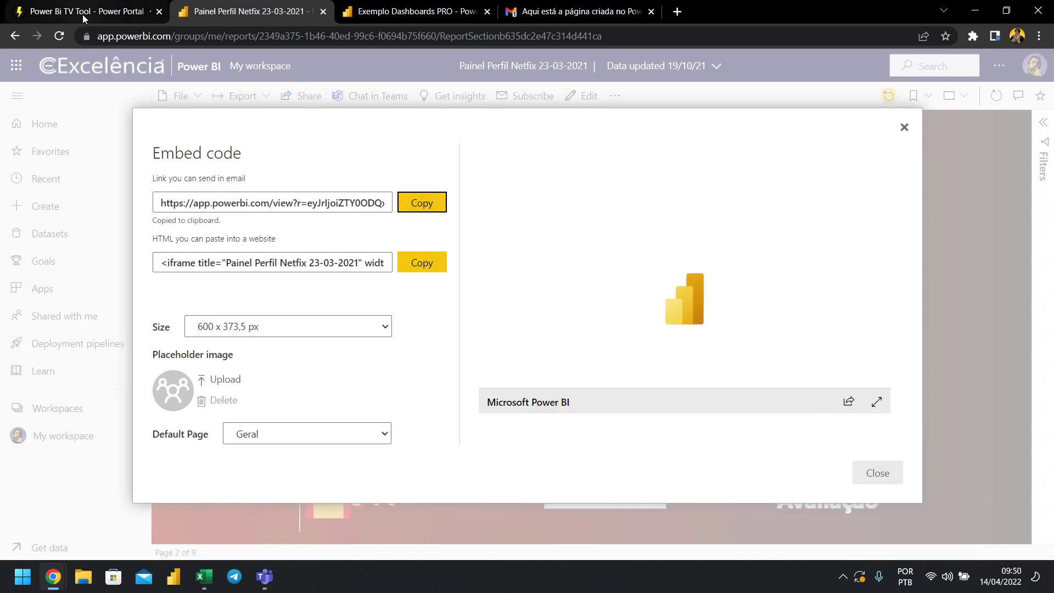
click(82, 12)
double_click(493, 282)
key(ctrl+a)
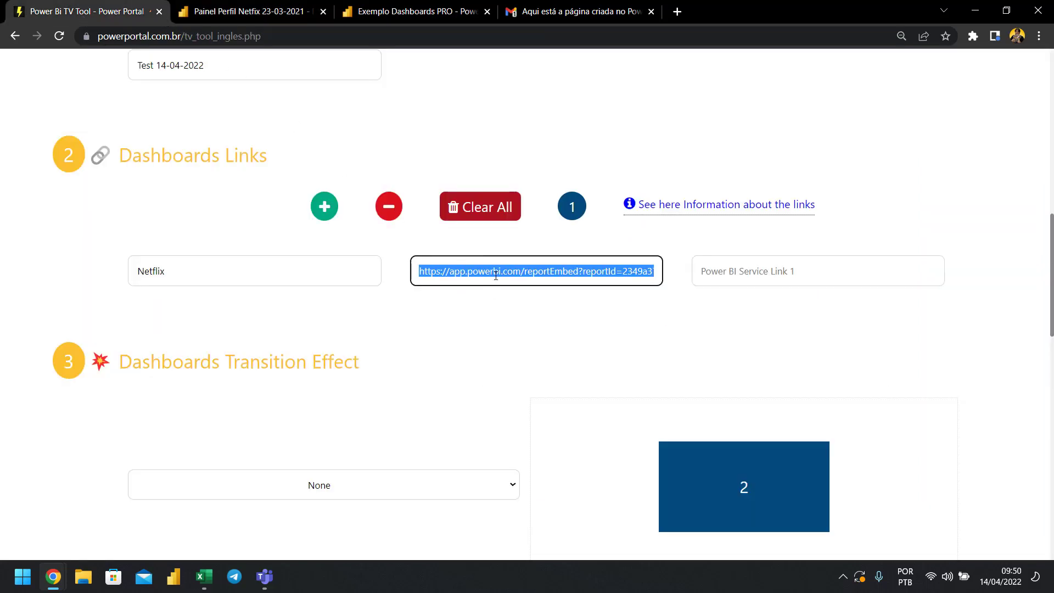
key(ctrl+v)
Copy the full browser address of the Netflix report's family profile page and paste it as Power BI Service Link 1.
click(702, 269)
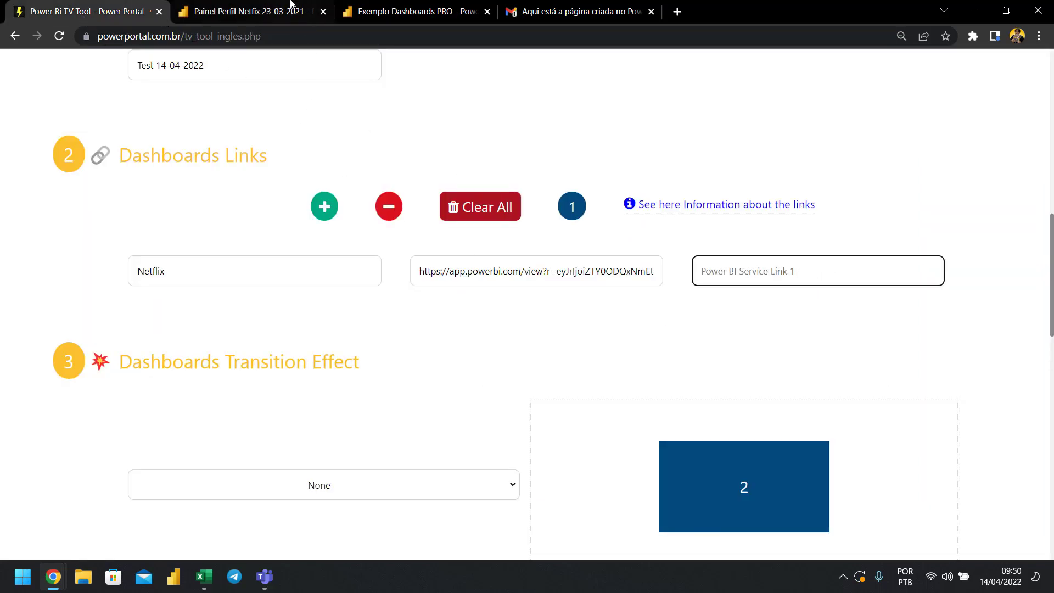
click(266, 16)
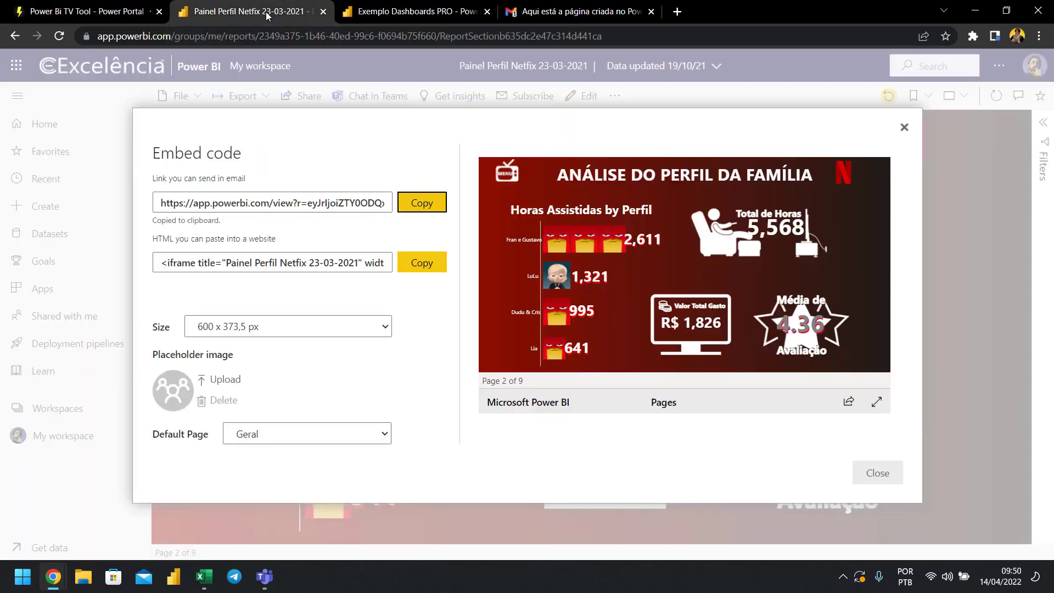
click(906, 128)
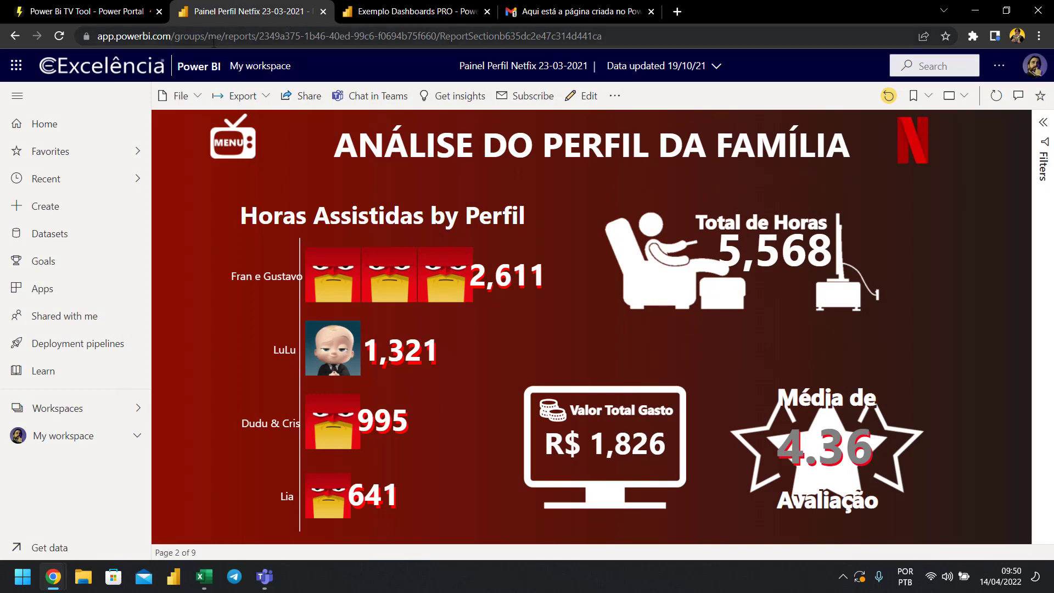
click(214, 38)
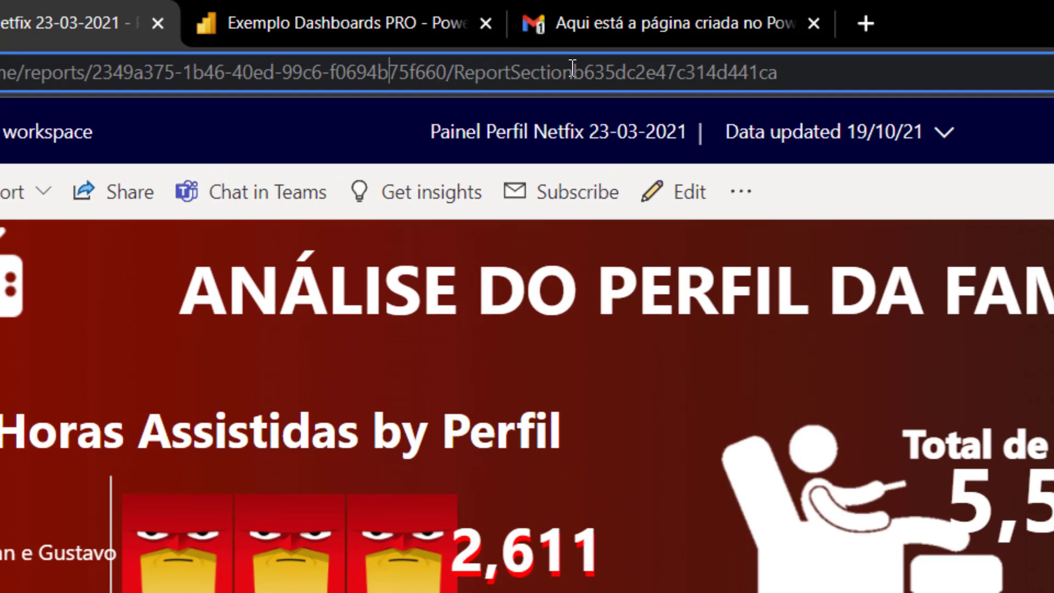
drag(579, 72, 816, 57)
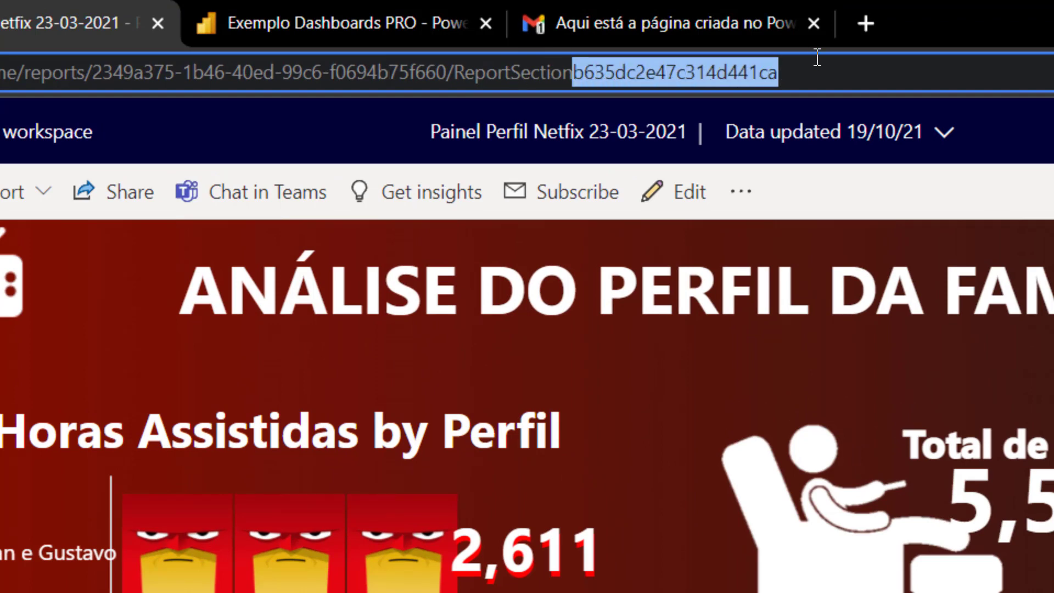
click(484, 66)
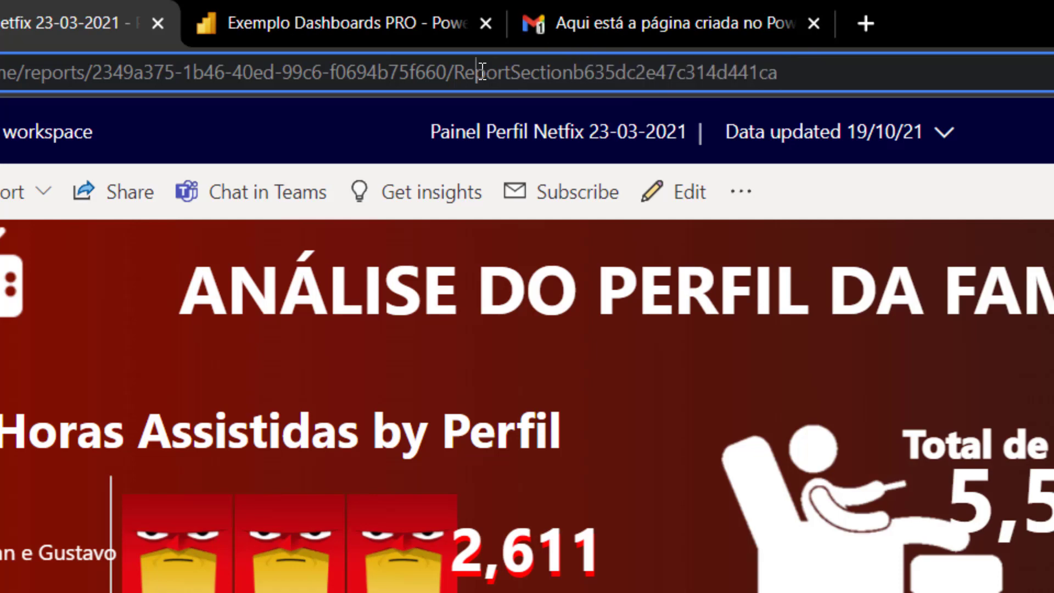
double_click(479, 37)
click(479, 39)
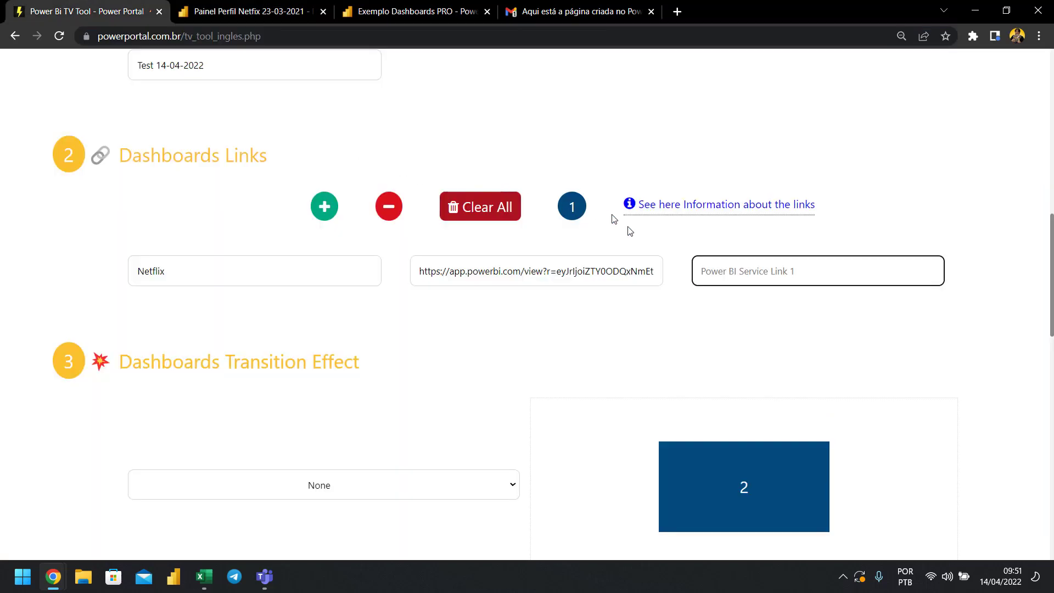
click(747, 269)
key(ctrl+v)
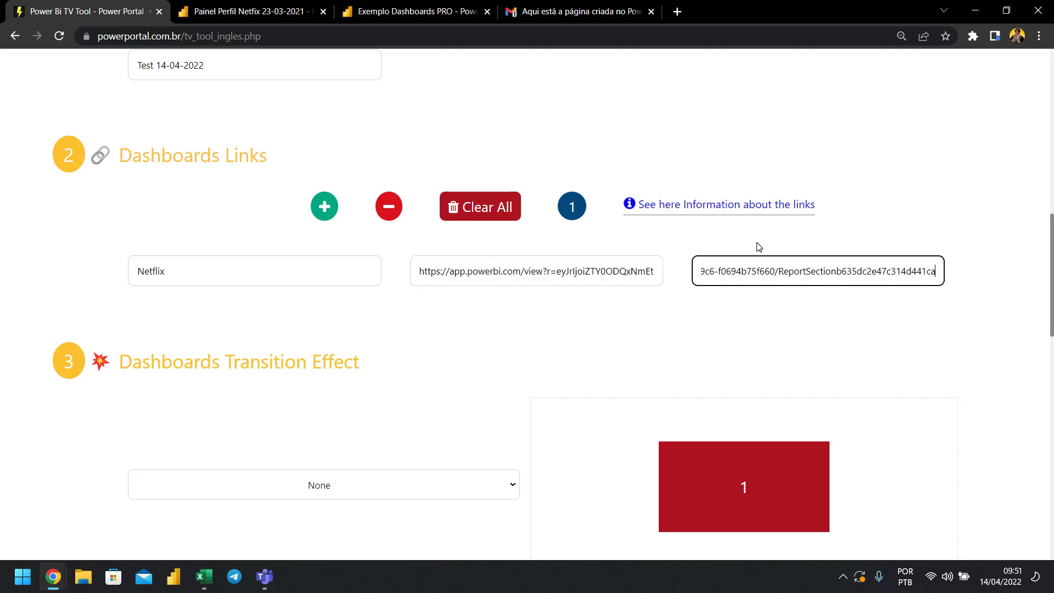
Add a second dashboard entry named "Netflix" and reuse Power BI Public Link 1 as its public link.
click(322, 213)
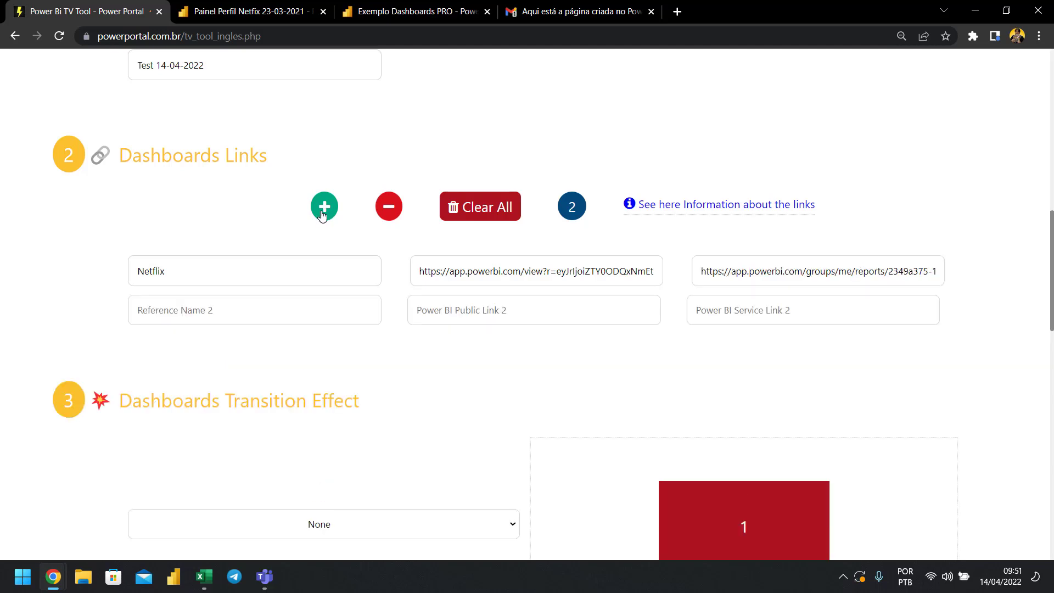
click(255, 311)
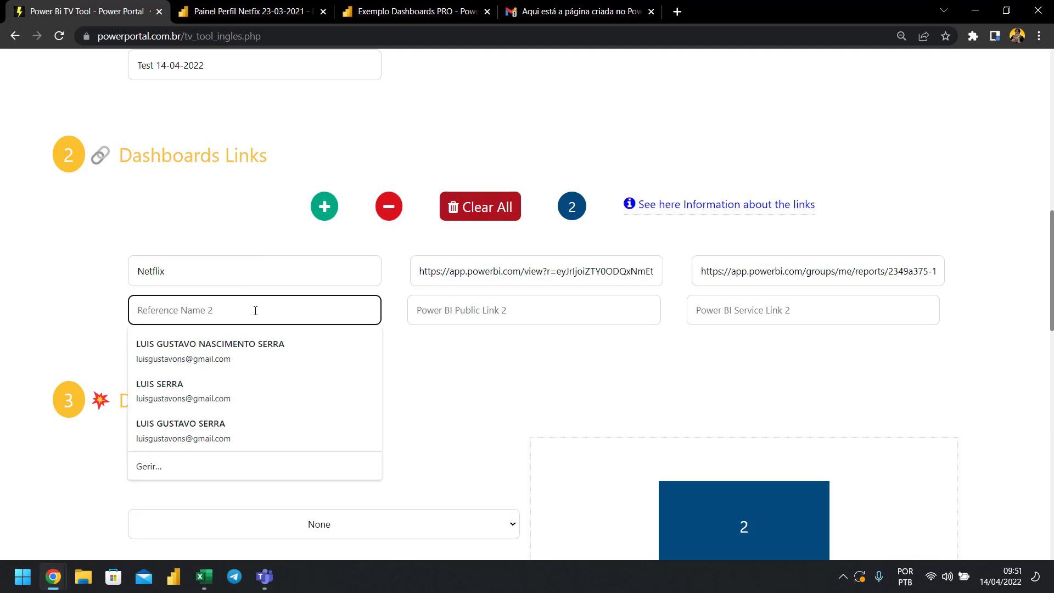
text(Net)
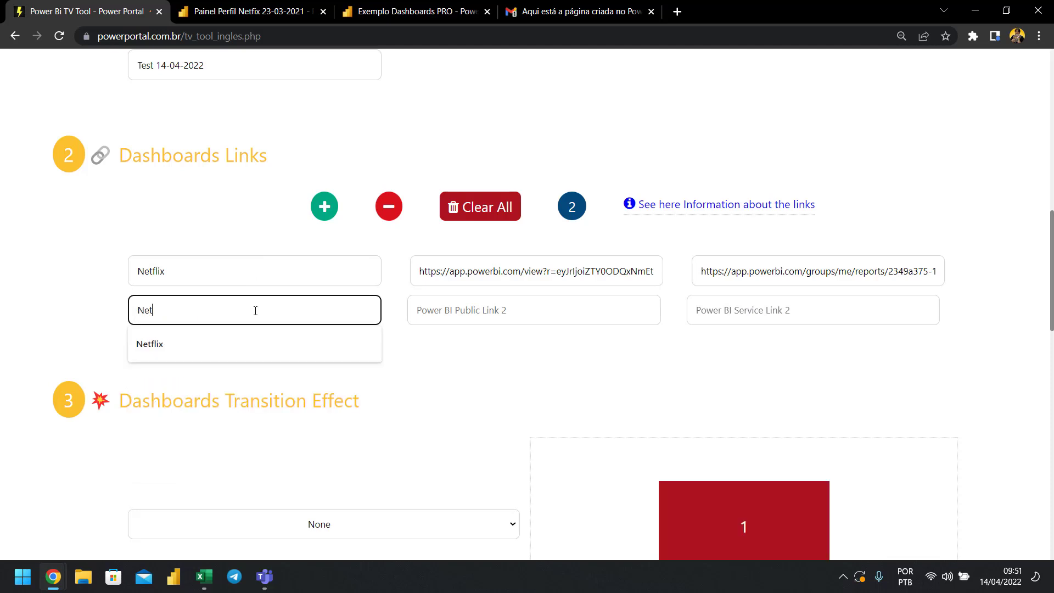
text(flix)
triple_click(579, 275)
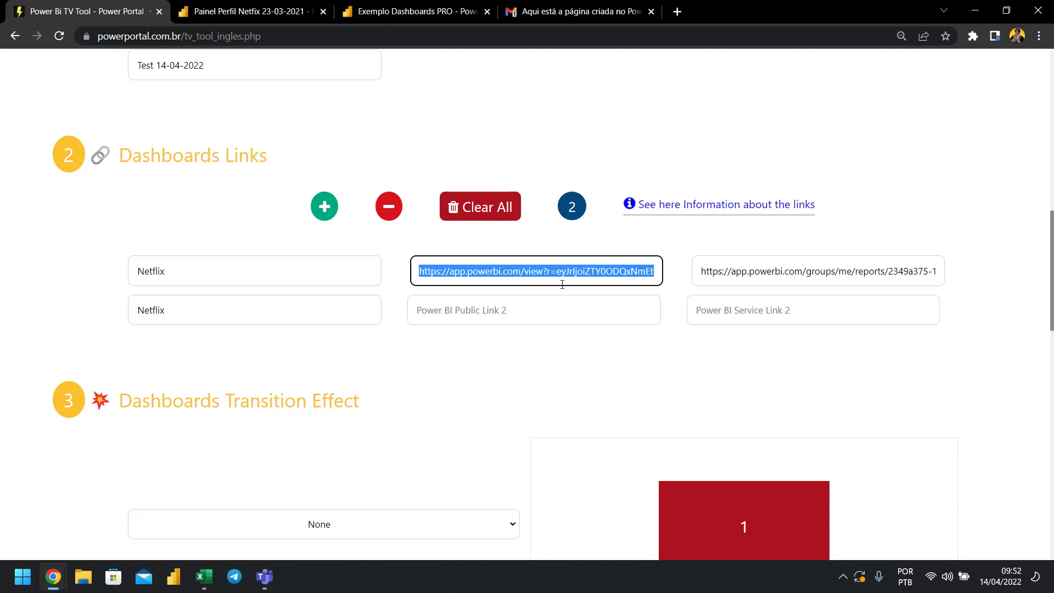
click(571, 321)
key(ctrl+v)
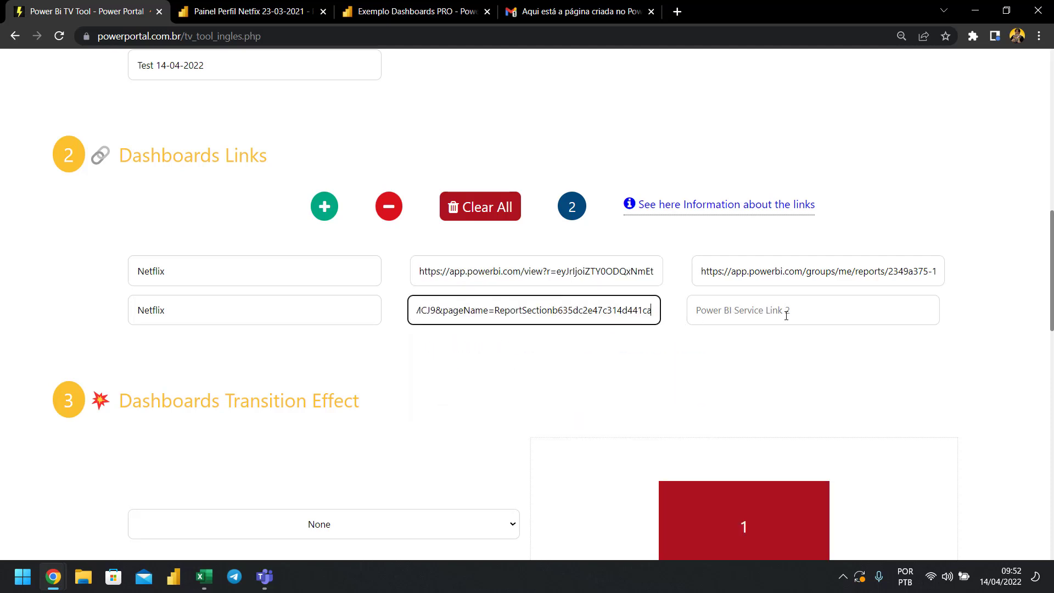
Open the Netflix report's Análise de Atrações page and paste its browser address as Power BI Service Link 2.
click(787, 316)
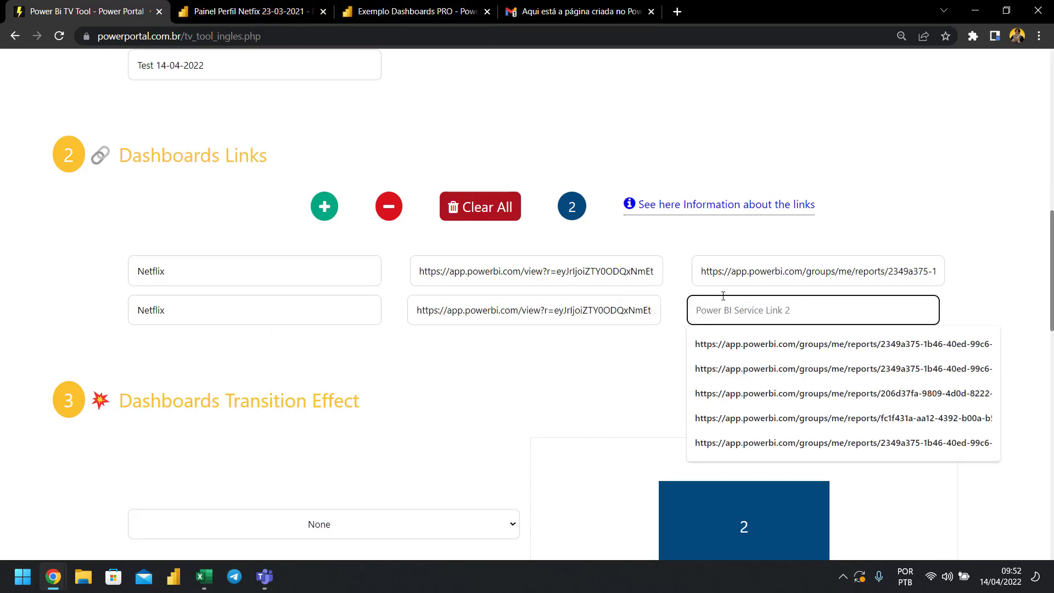
click(285, 19)
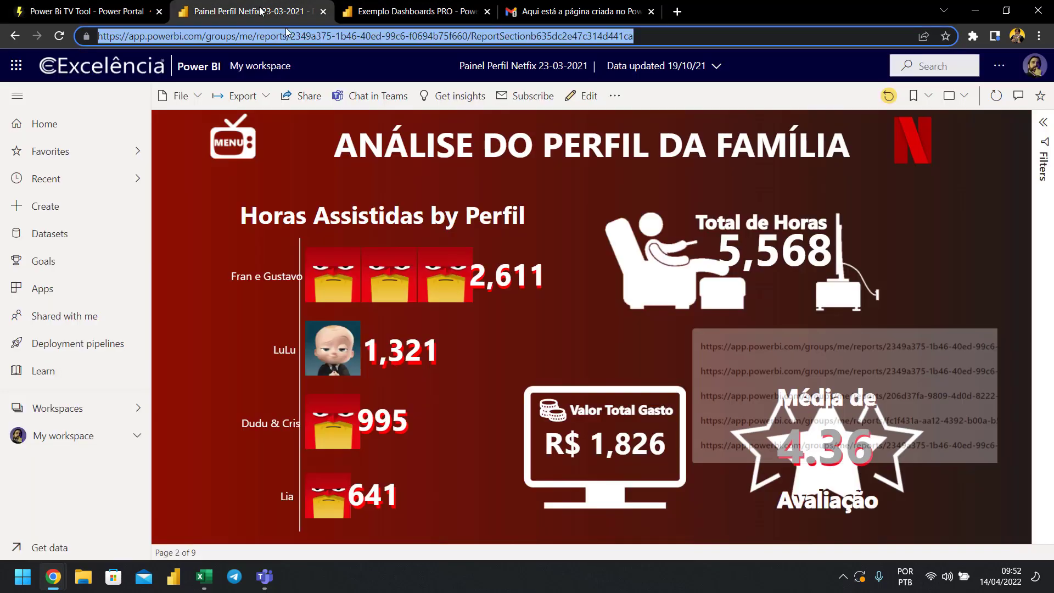
click(243, 144)
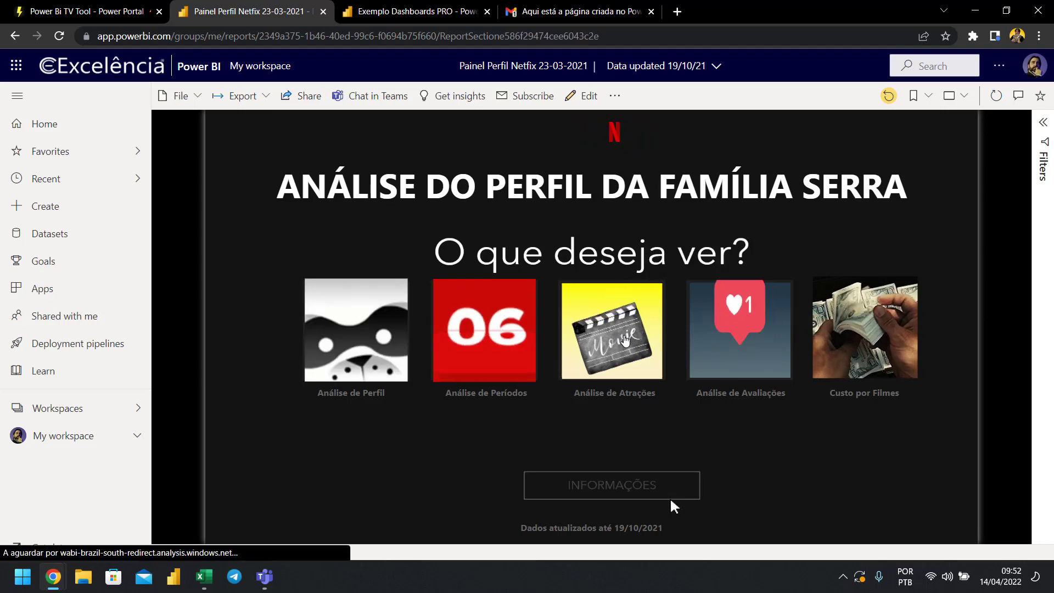
click(625, 340)
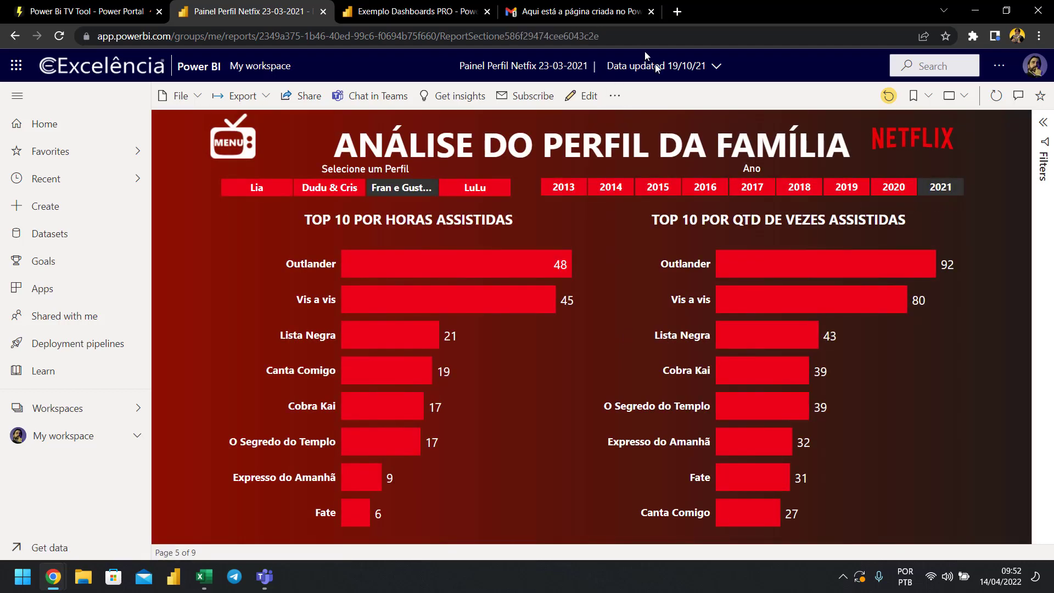
click(644, 36)
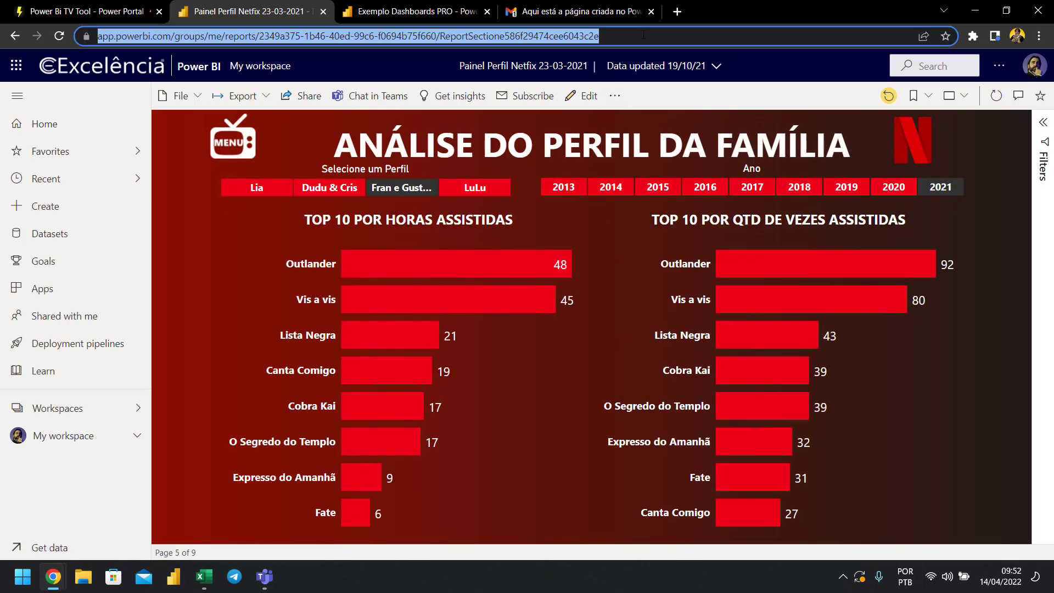
click(66, 8)
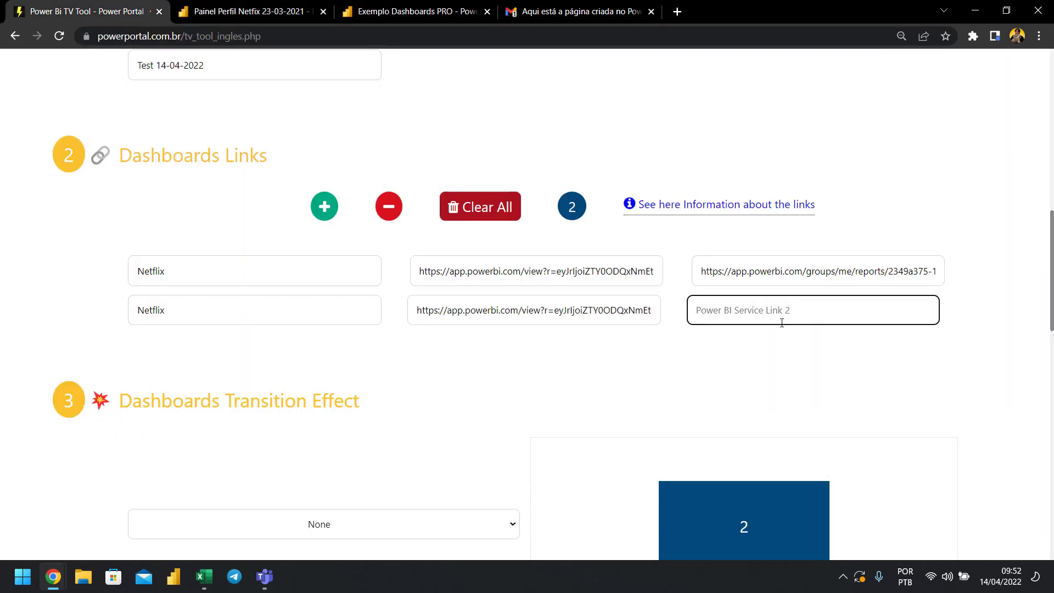
key(ctrl+v)
Add two more dashboard entries and fill Power BI Public Links 3 and 4 with the Exemplo Dashboards PRO report's publish-to-web link.
click(325, 207)
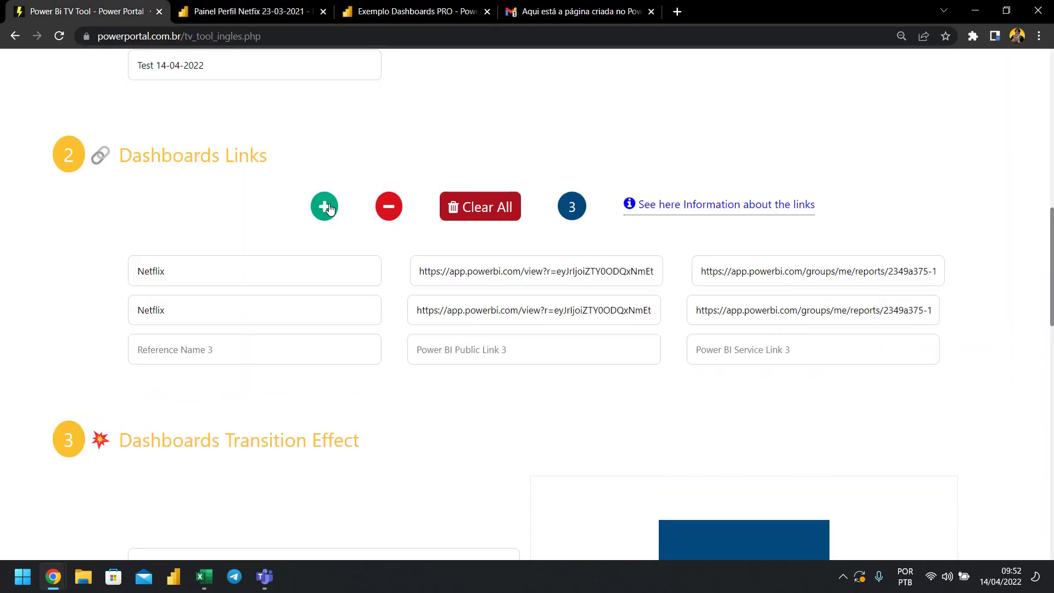
click(325, 207)
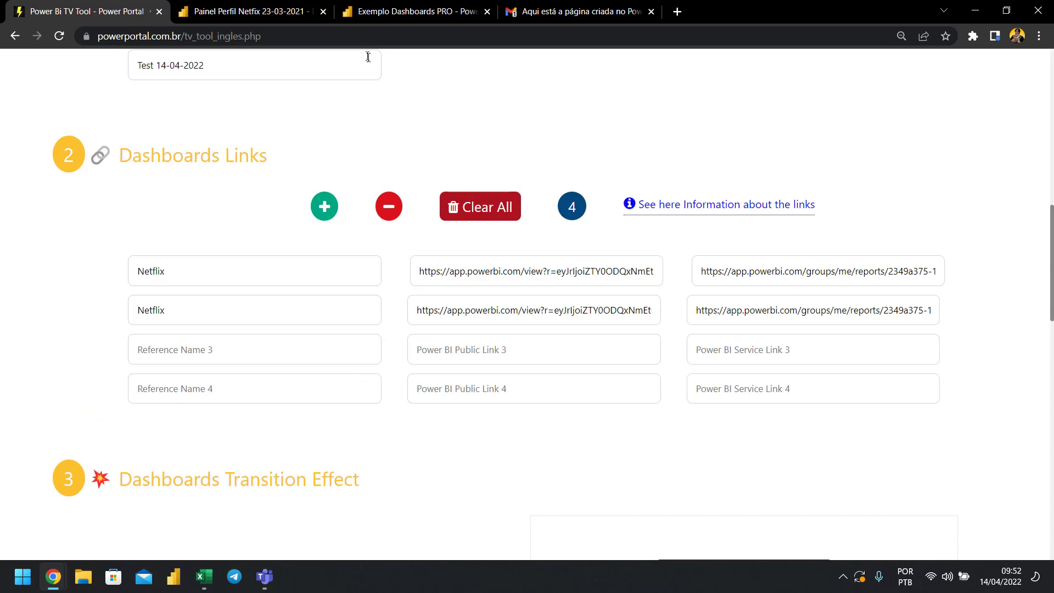
click(393, 12)
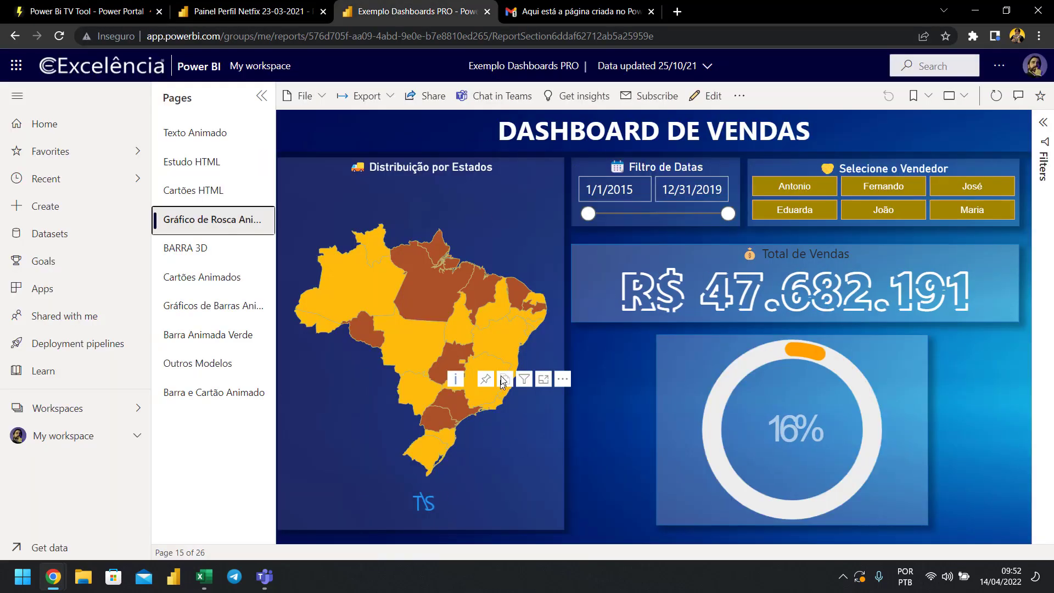
click(321, 97)
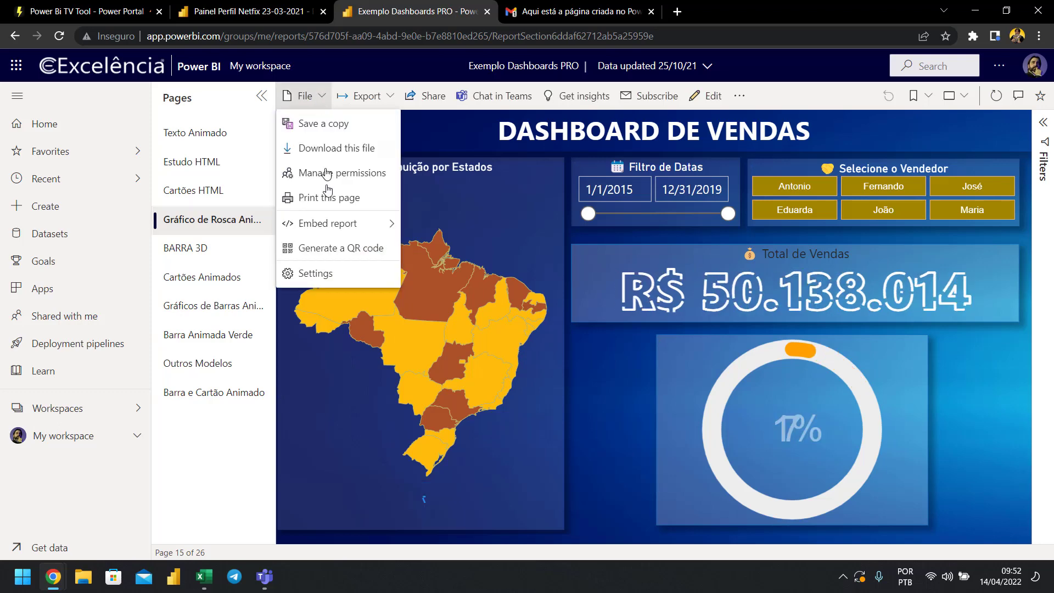
mouse_move(335, 225)
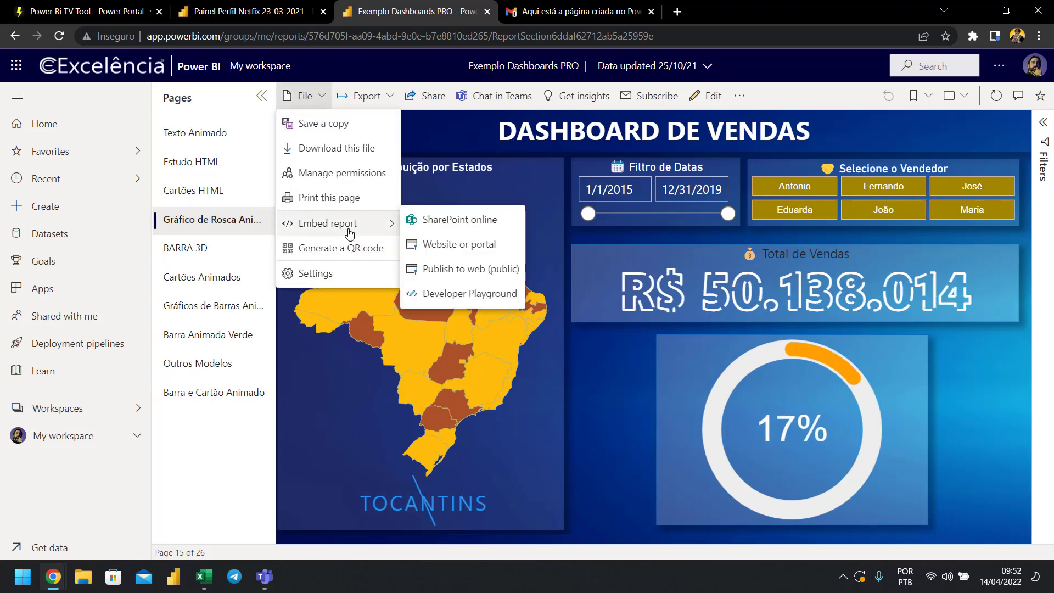
click(489, 269)
click(88, 11)
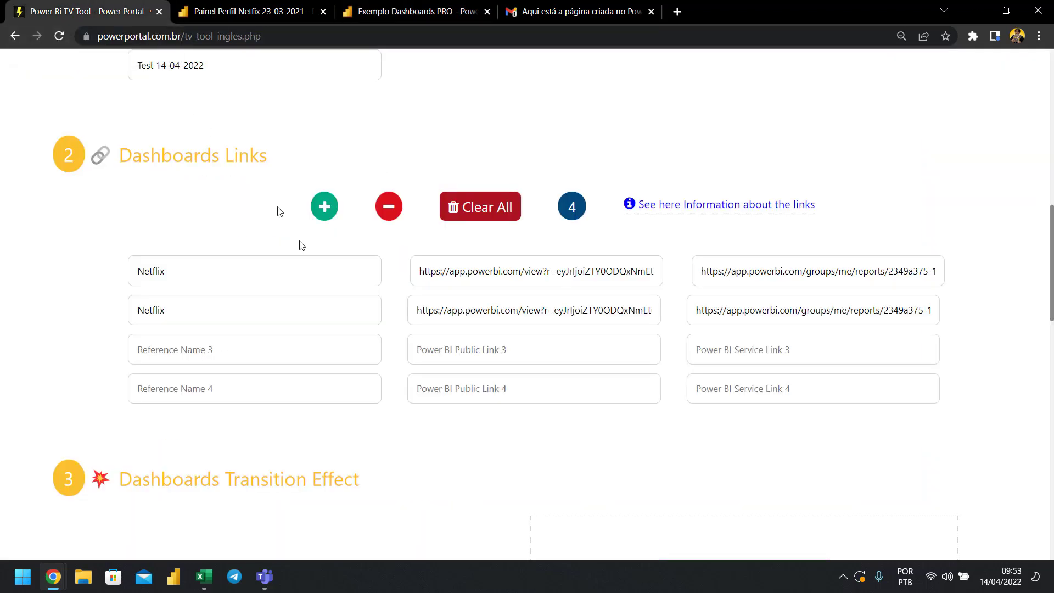
click(516, 350)
click(486, 378)
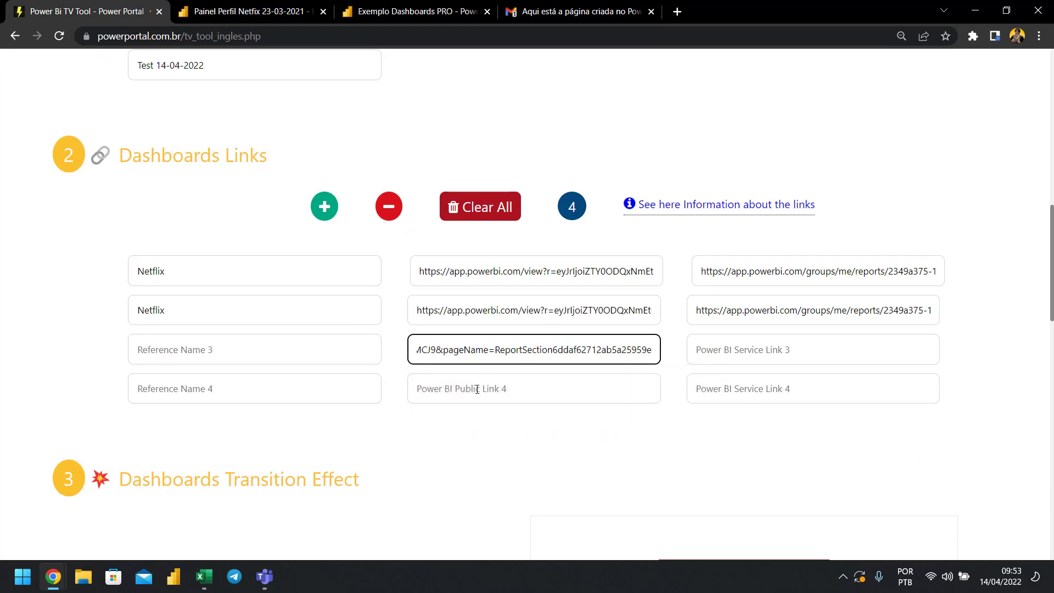
click(477, 389)
click(487, 418)
Enter "HTML Exemple" as both Reference Name 3 and Reference Name 4.
click(304, 355)
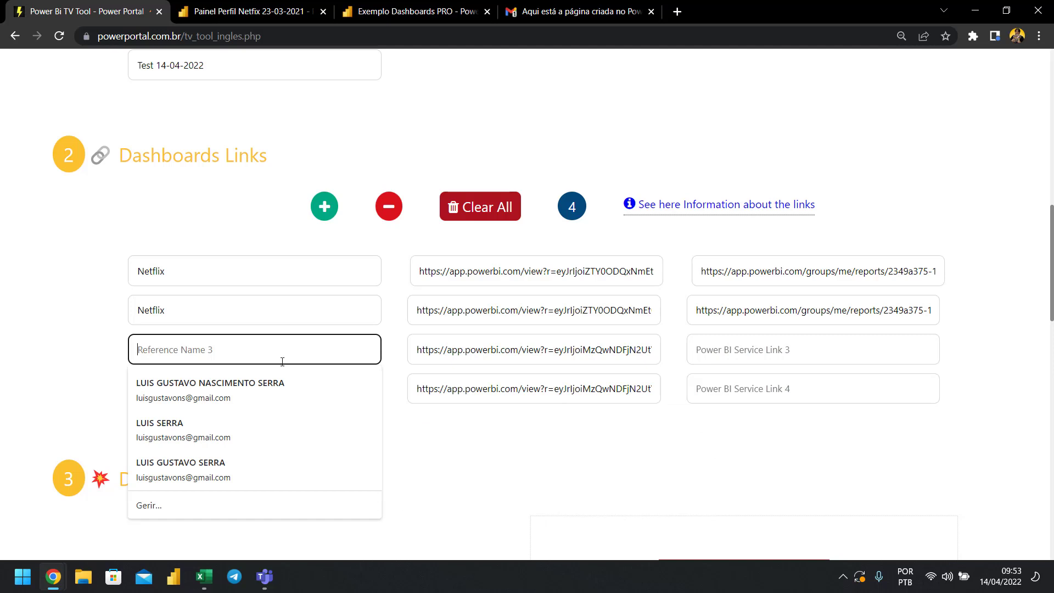
text(HTML Exemplo)
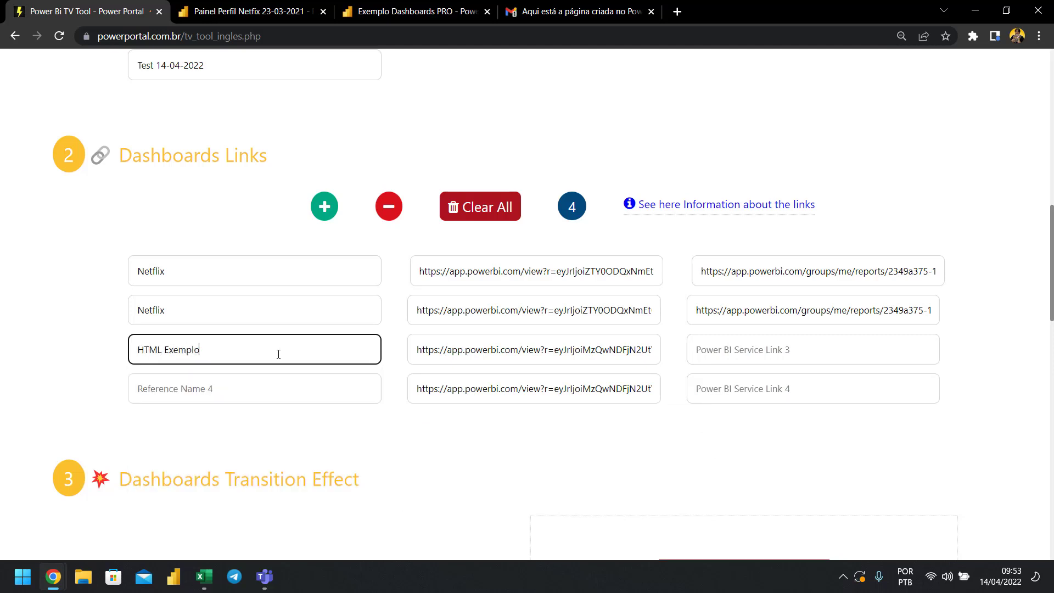
key(ctrl+shift+Left)
key(ctrl+shift+Left)
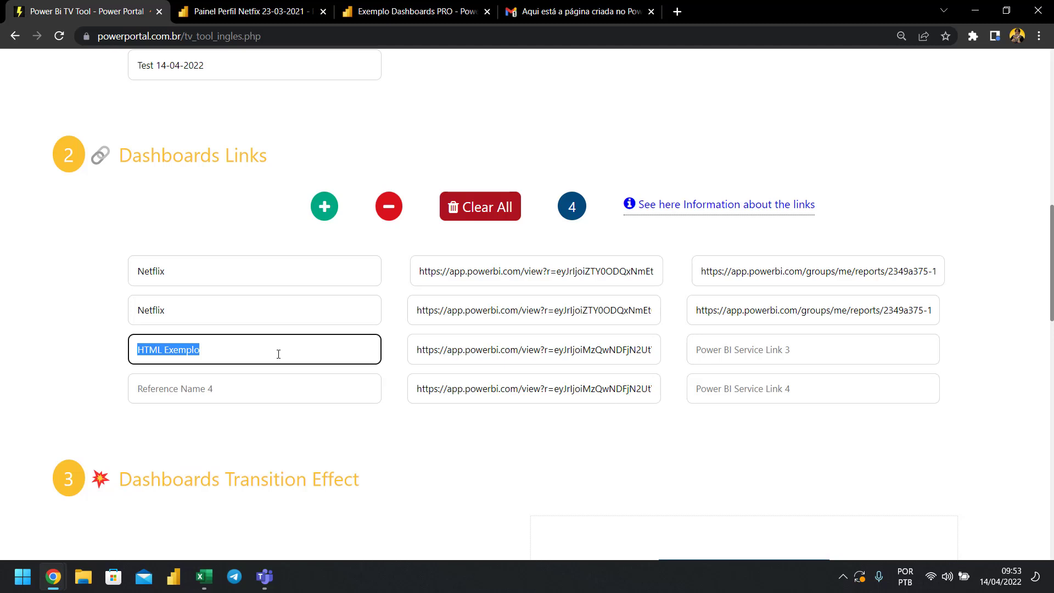
click(279, 355)
drag(278, 354, 81, 347)
key(ctrl+c)
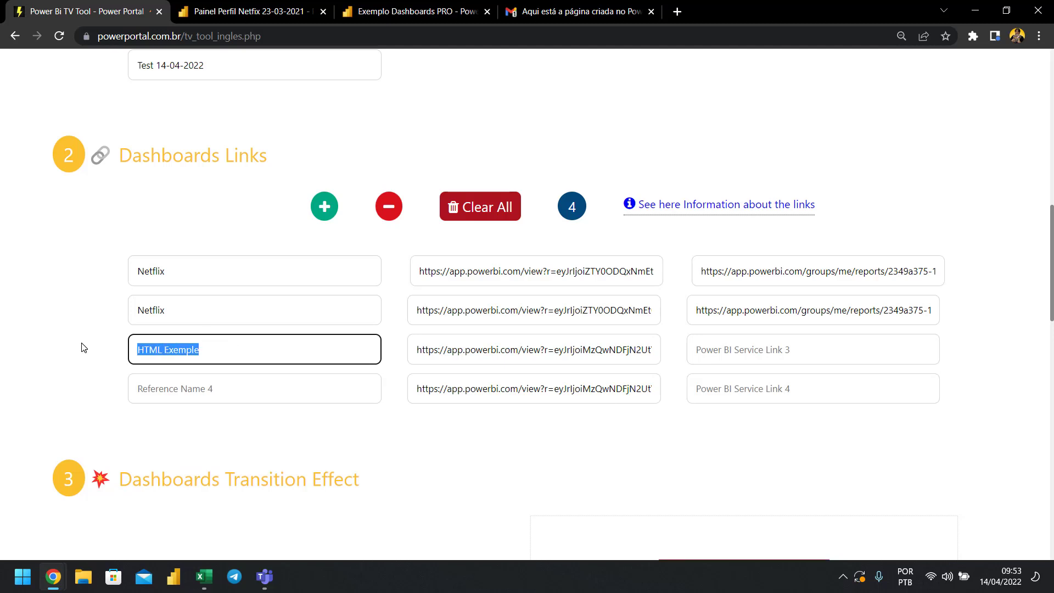
click(165, 387)
key(ctrl+v)
Paste the browser address of the Exemplo Dashboards PRO report's Gráfico de Rosca Animado page as Power BI Service Link 3.
click(906, 349)
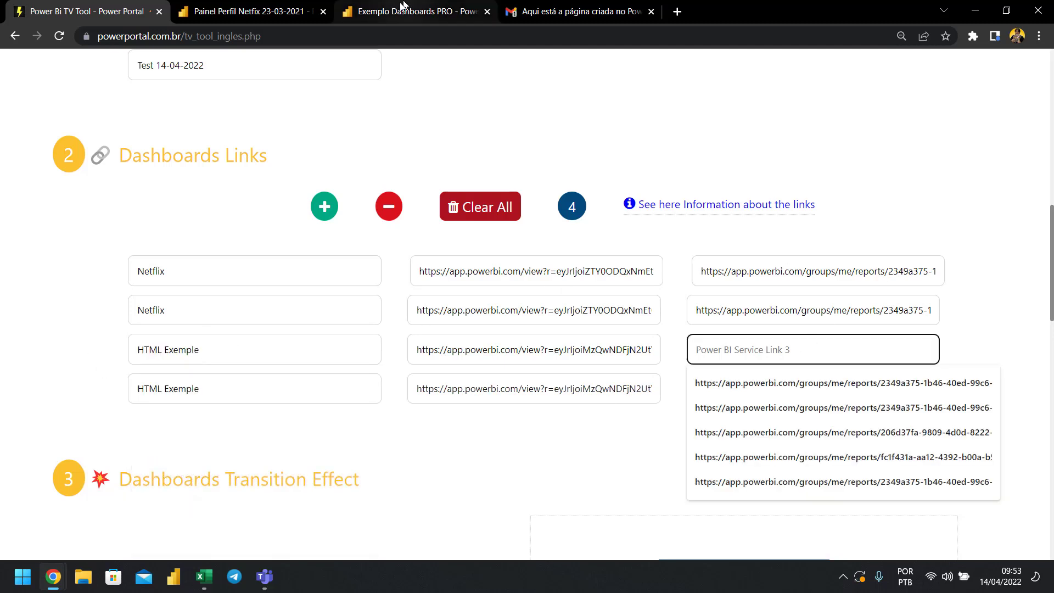
click(388, 14)
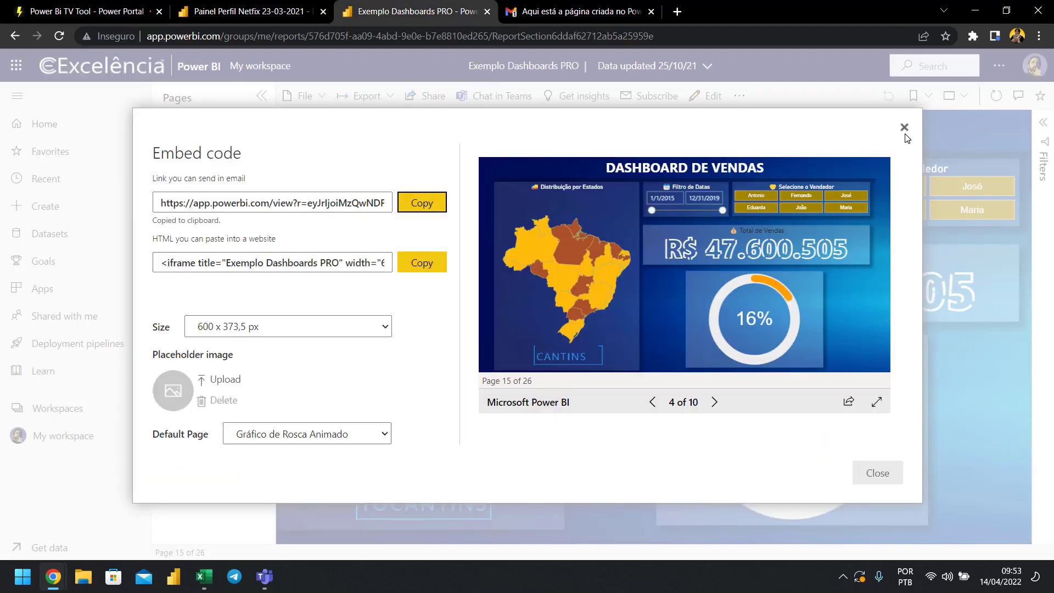
click(906, 128)
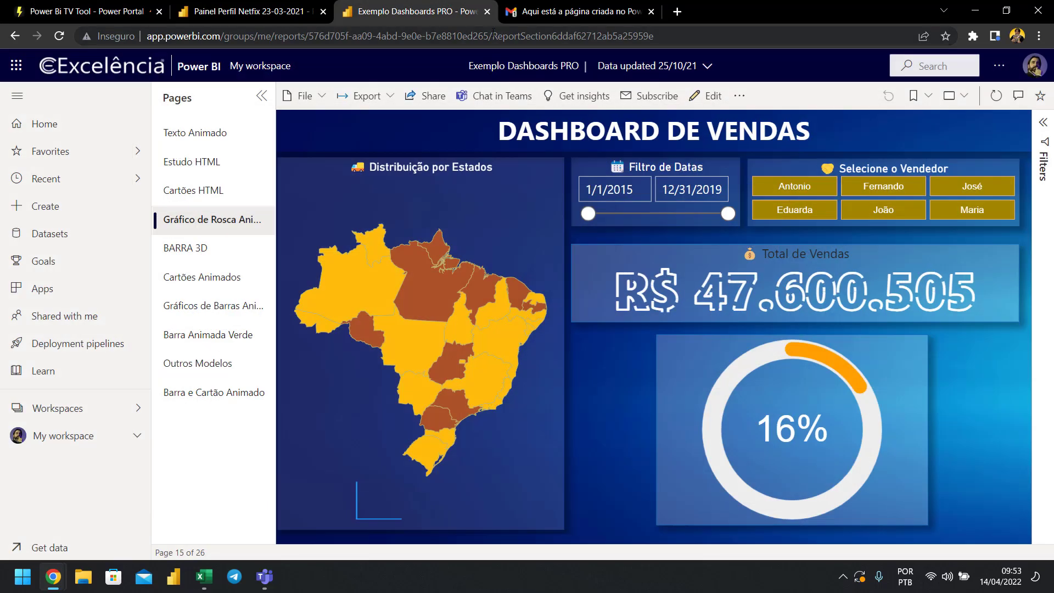
click(505, 37)
key(ctrl+c)
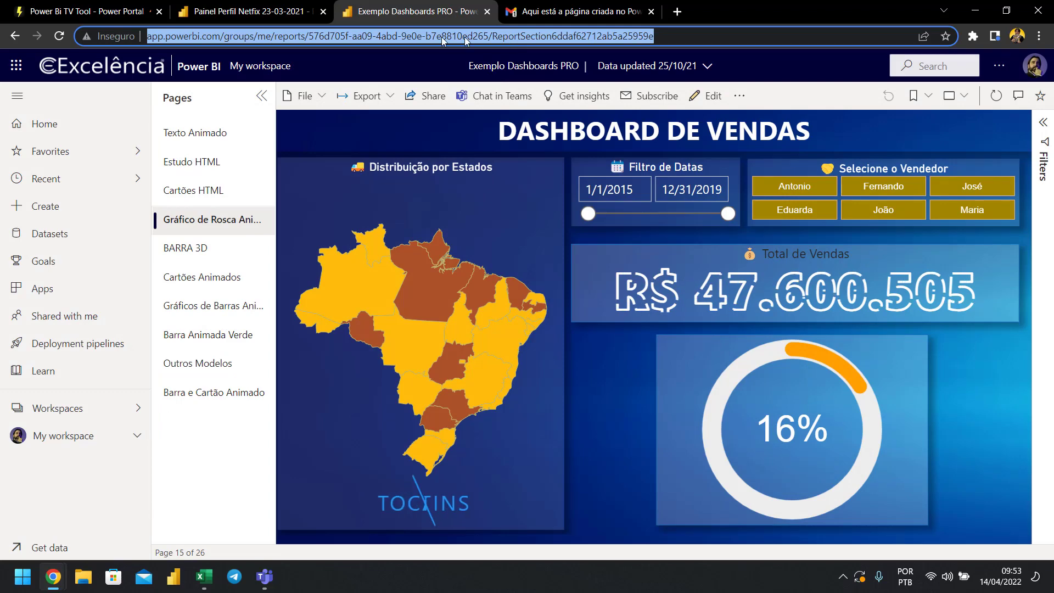
click(104, 7)
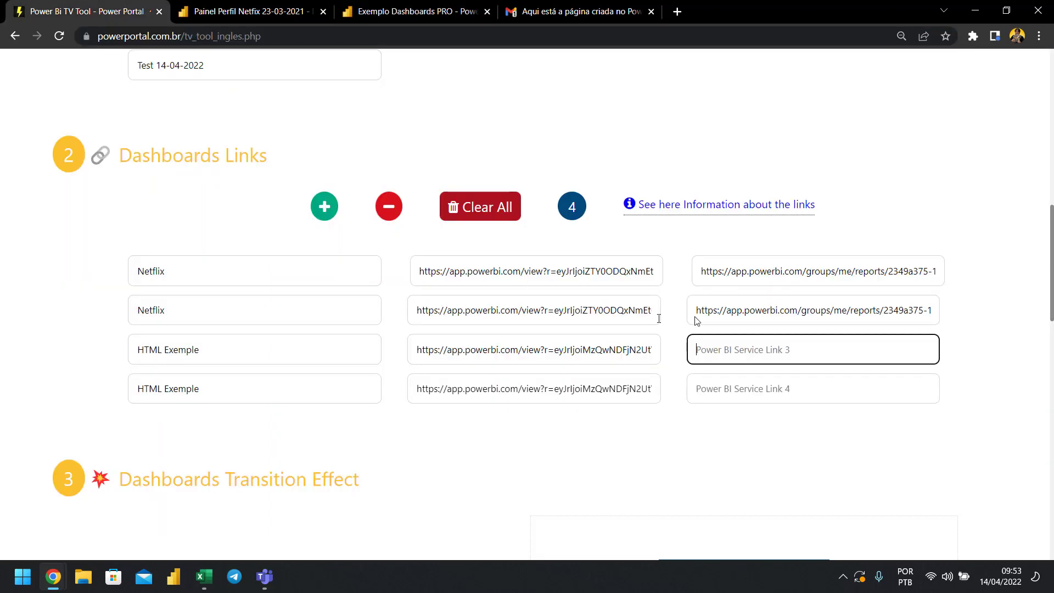
key(ctrl+v)
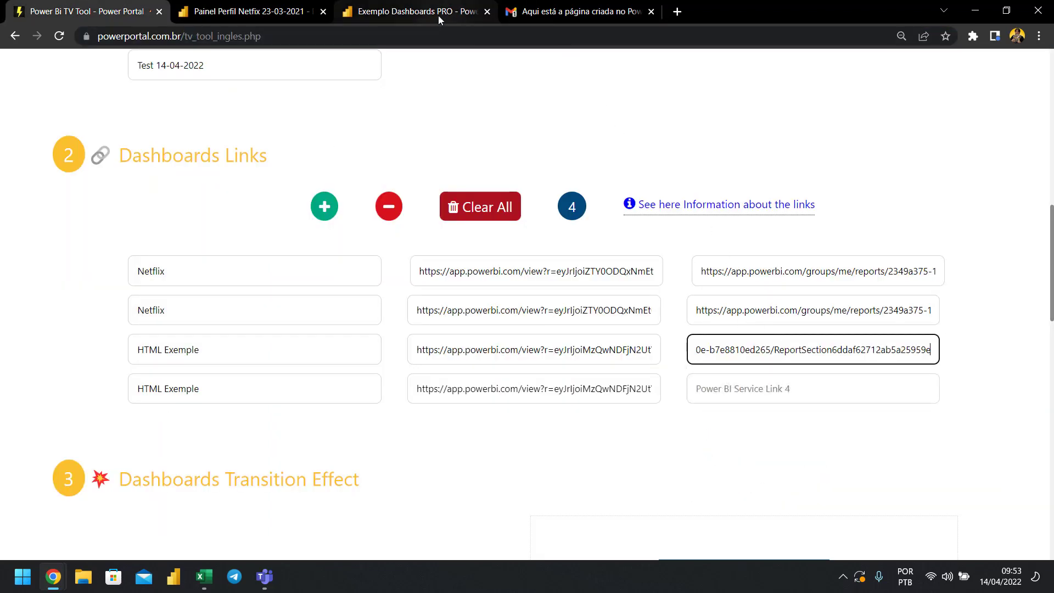
Open the Exemplo Dashboards PRO report's Barra e Cartão Animado page and paste its browser address as Power BI Service Link 4.
click(435, 15)
click(233, 393)
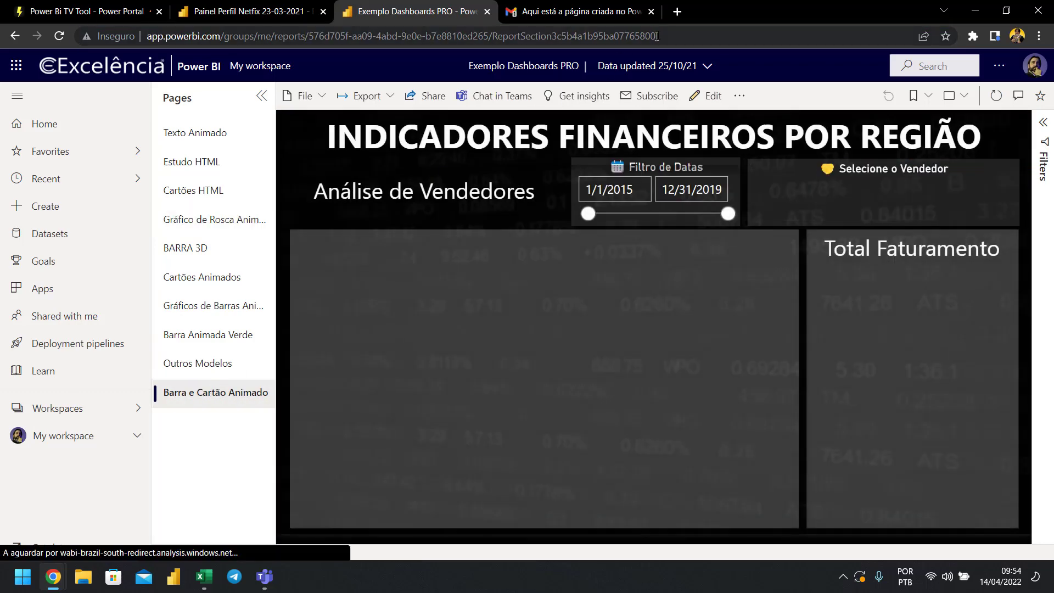
click(670, 37)
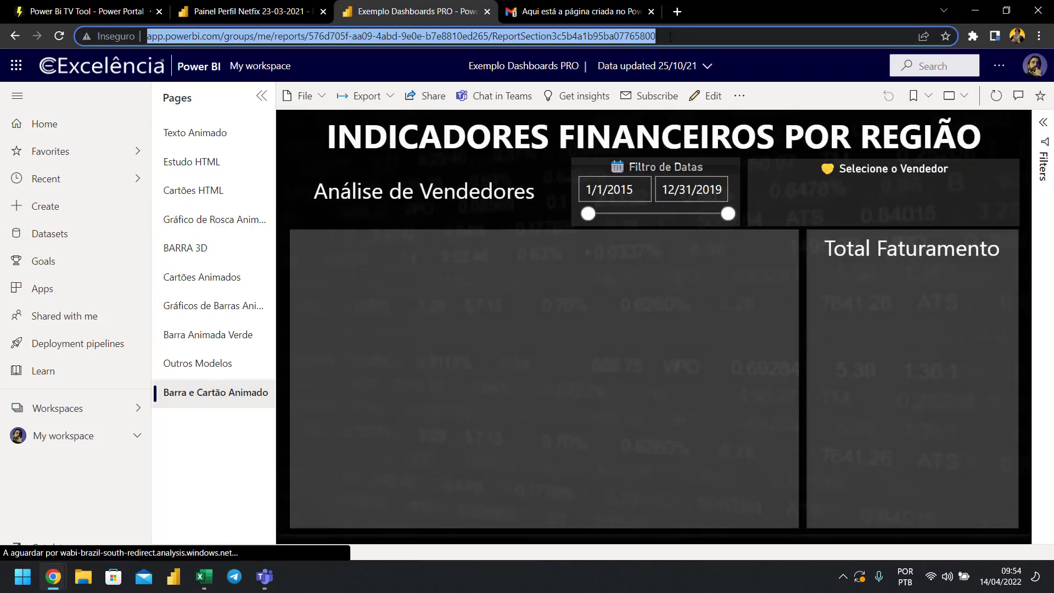
click(57, 15)
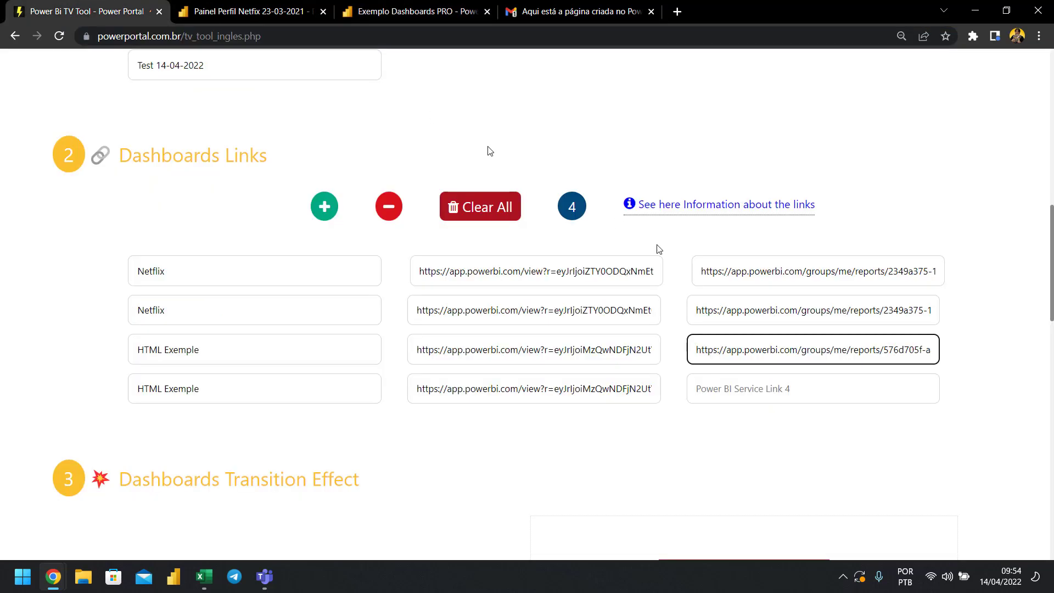
click(779, 389)
key(ctrl+v)
click(671, 441)
Set the dashboards transition effect to Scale Up and the transition effect time to 0,2 seconds.
scroll(670, 442, down, 1)
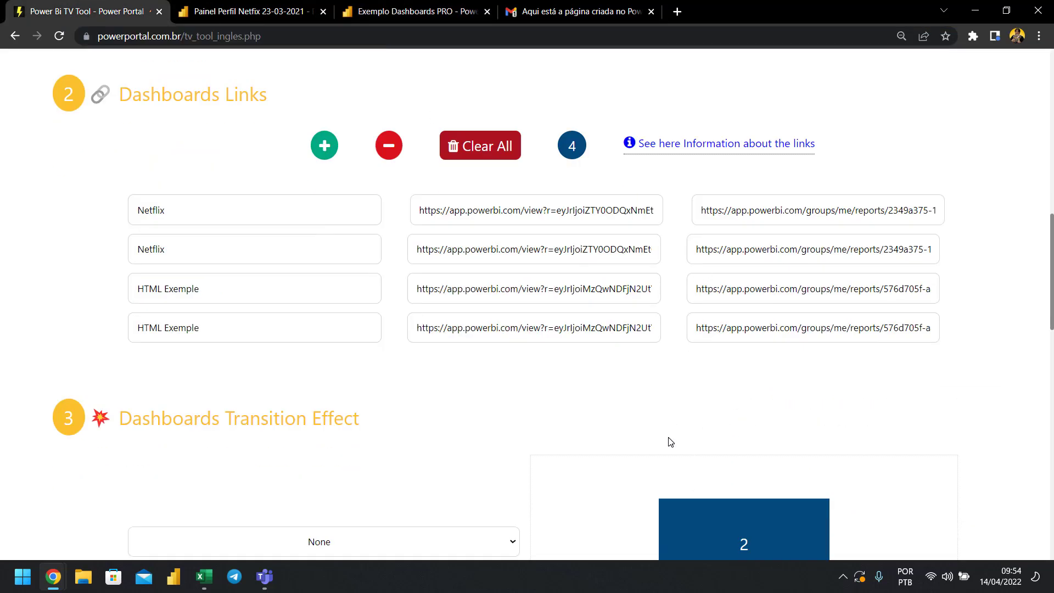
scroll(670, 442, down, 4)
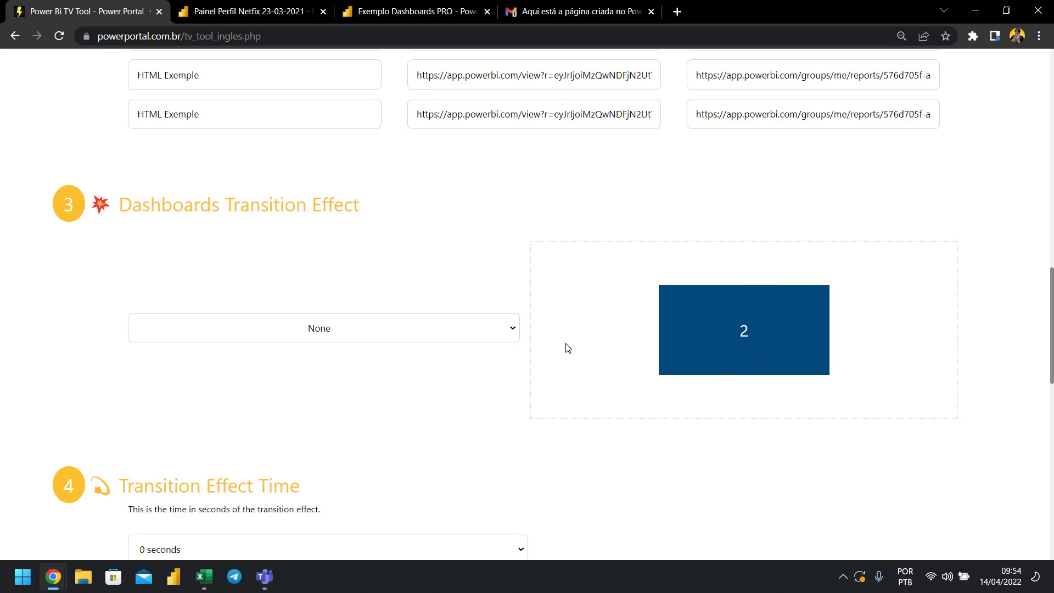
click(365, 333)
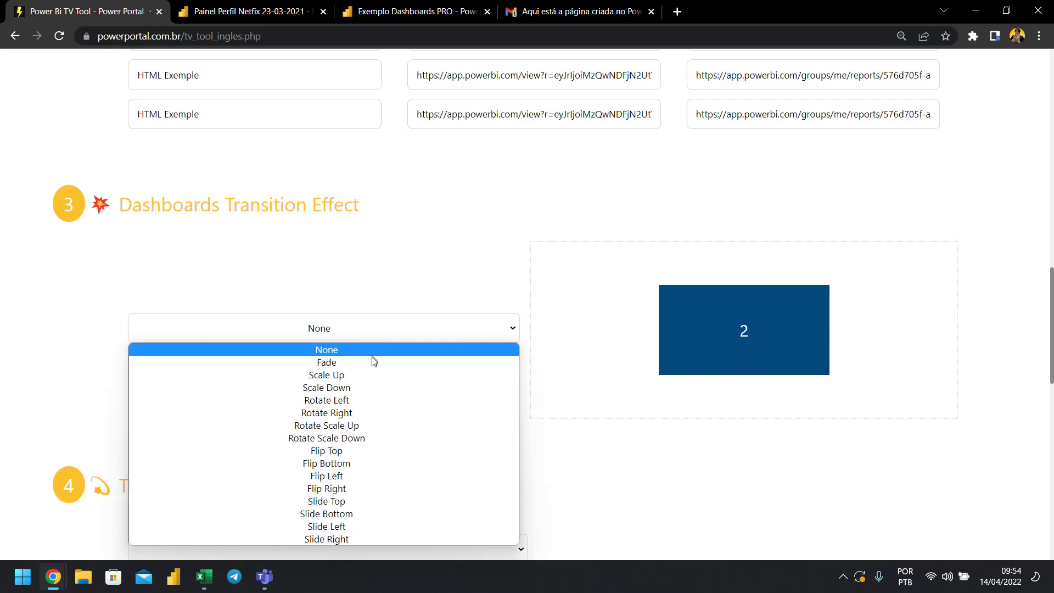
click(321, 378)
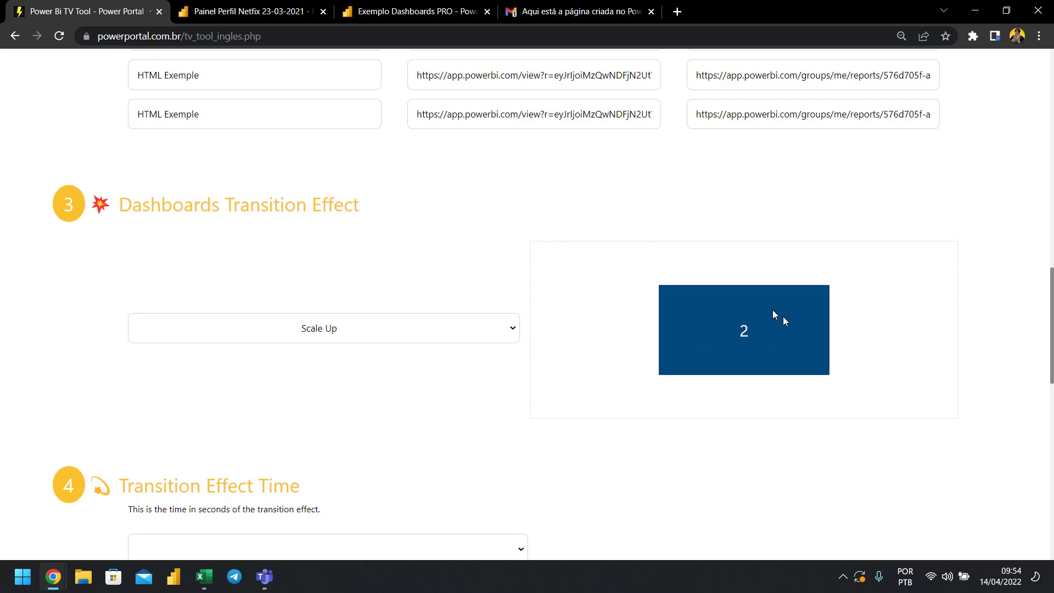
scroll(404, 384, down, 5)
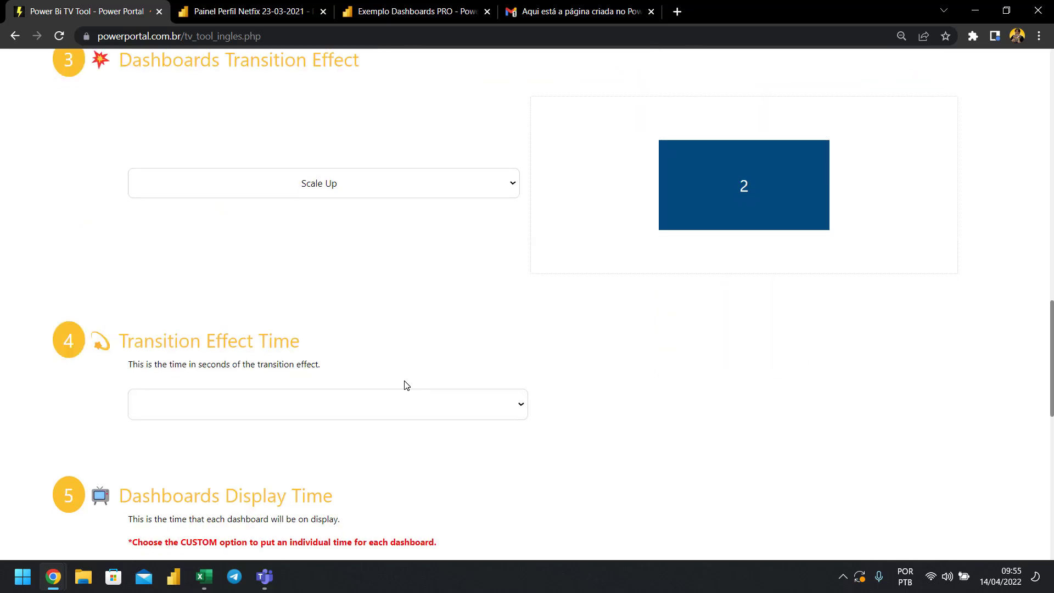
click(418, 287)
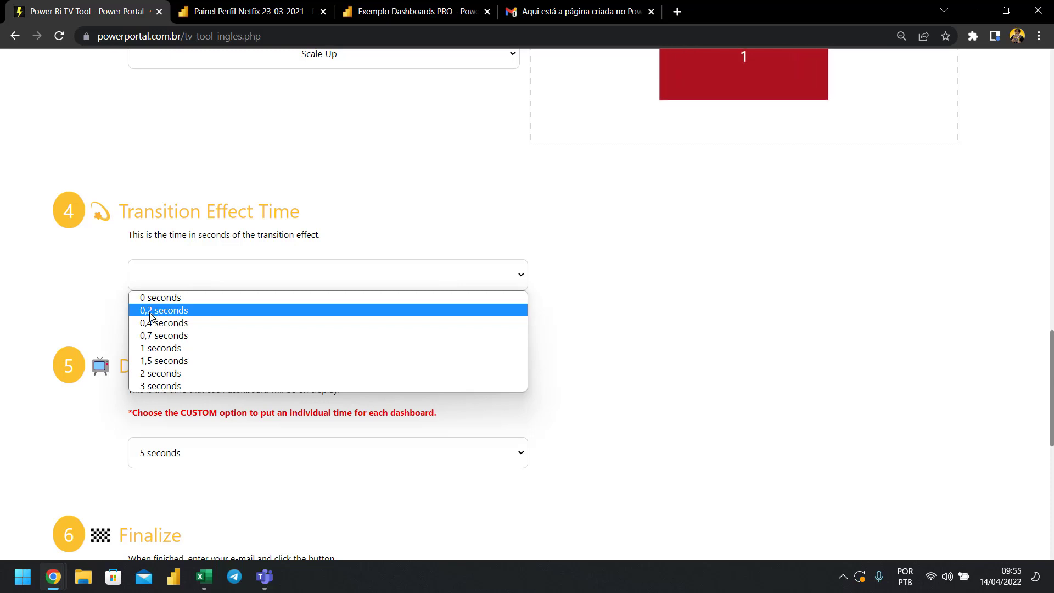
click(175, 310)
Set the dashboards display time to Custom, with 5 and 2 seconds for the Netflix entries and 8 and 3 seconds for the HTML Exemple entries.
scroll(276, 343, down, 2)
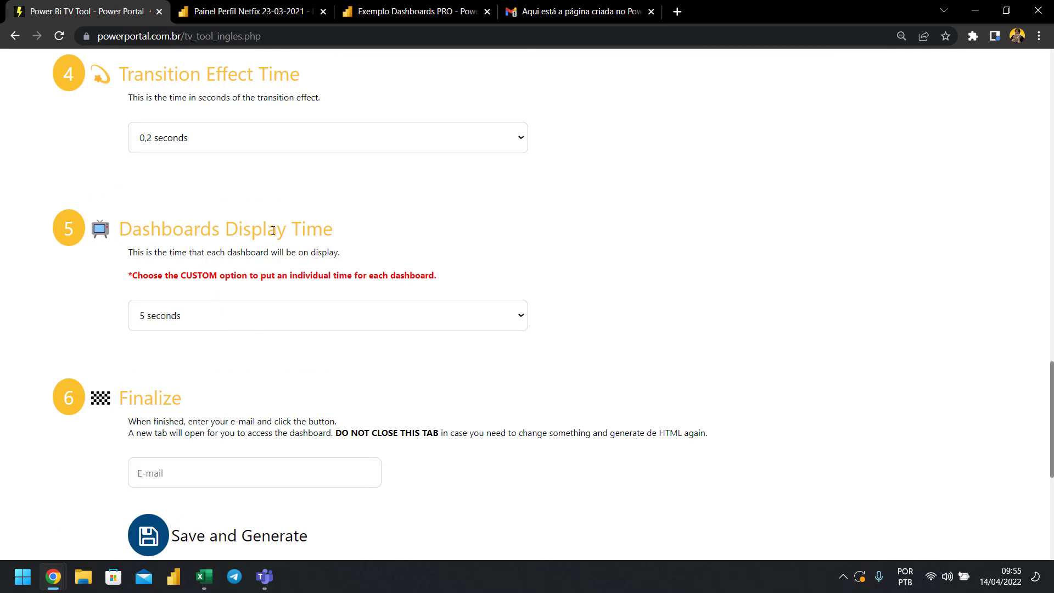
double_click(206, 223)
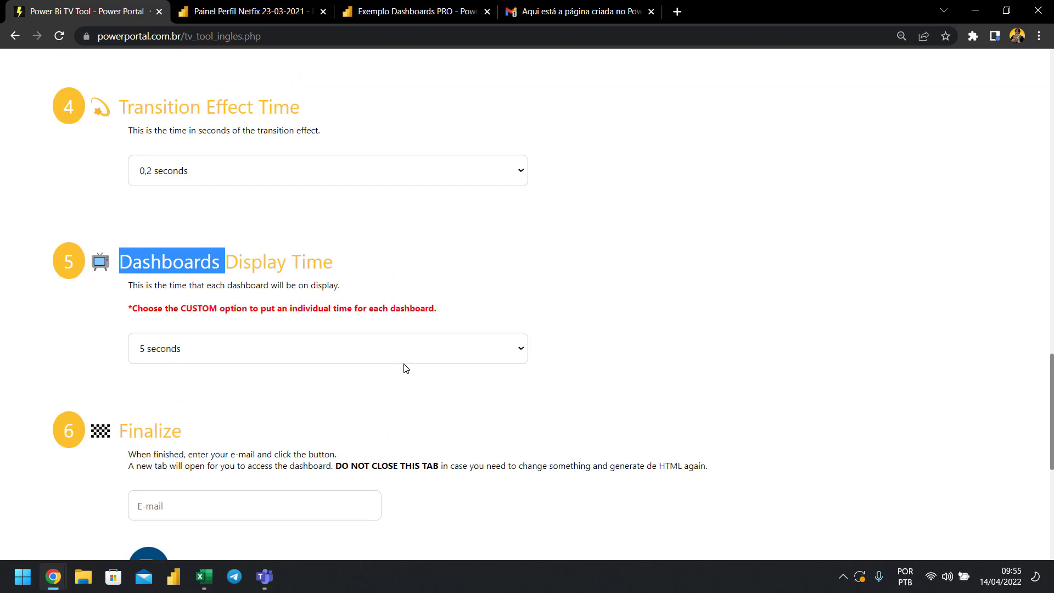
click(178, 323)
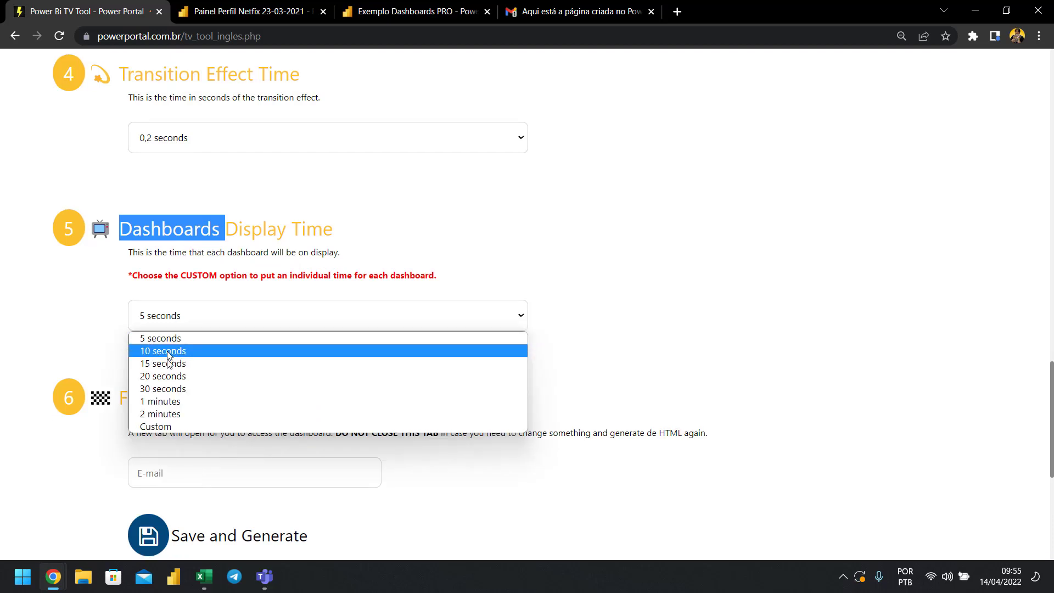
click(150, 430)
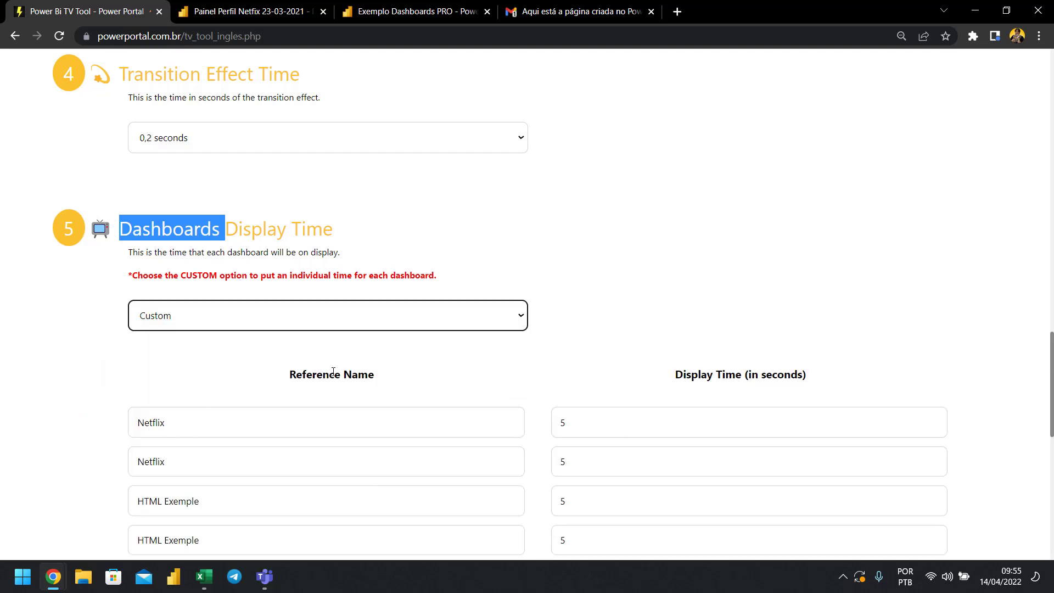
scroll(334, 371, down, 2)
double_click(580, 285)
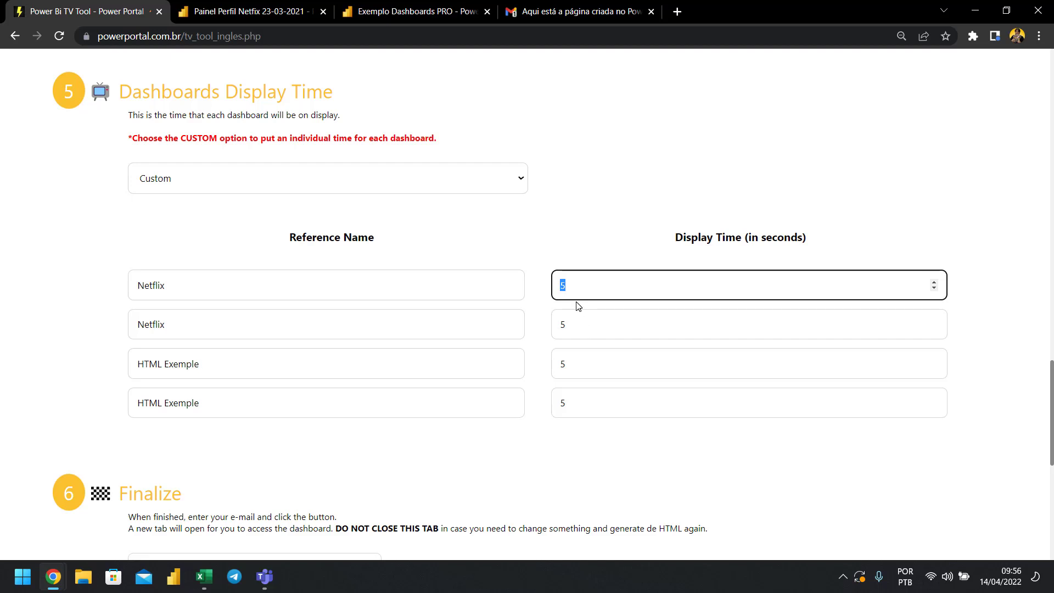
double_click(581, 323)
text(2)
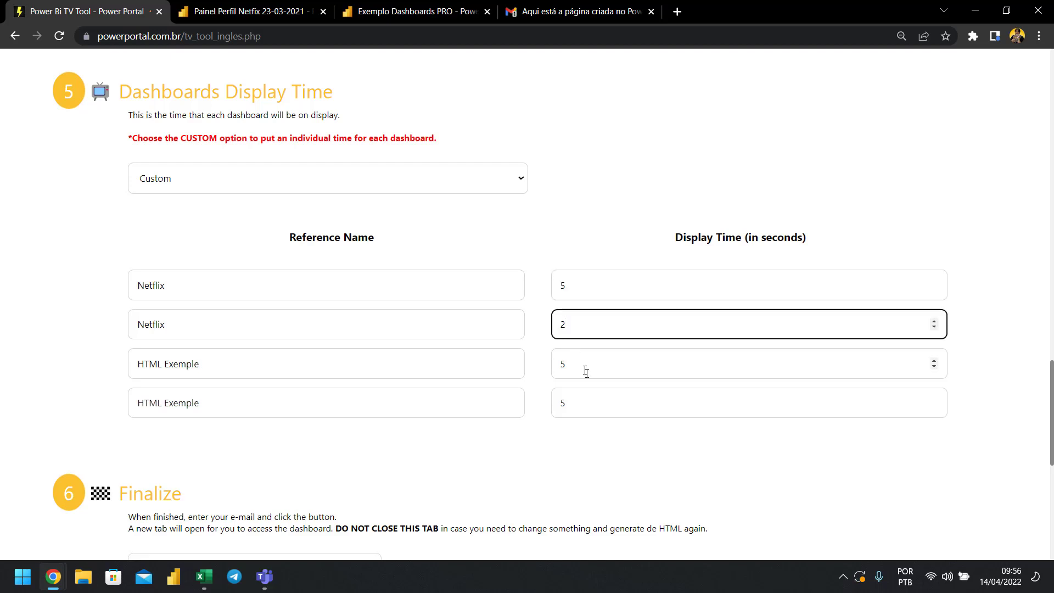
drag(570, 366, 552, 364)
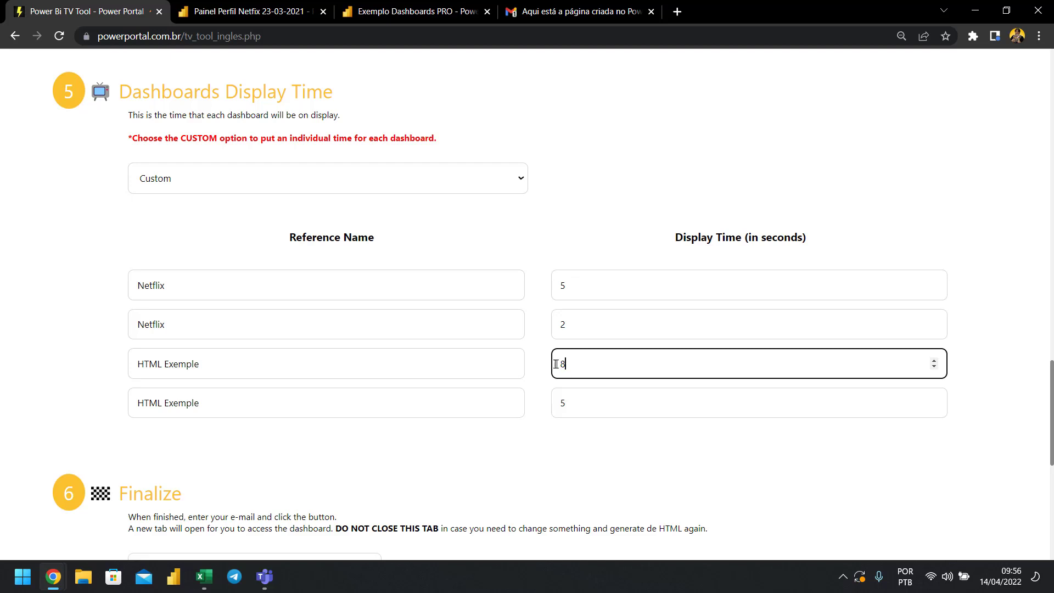
drag(596, 407, 558, 404)
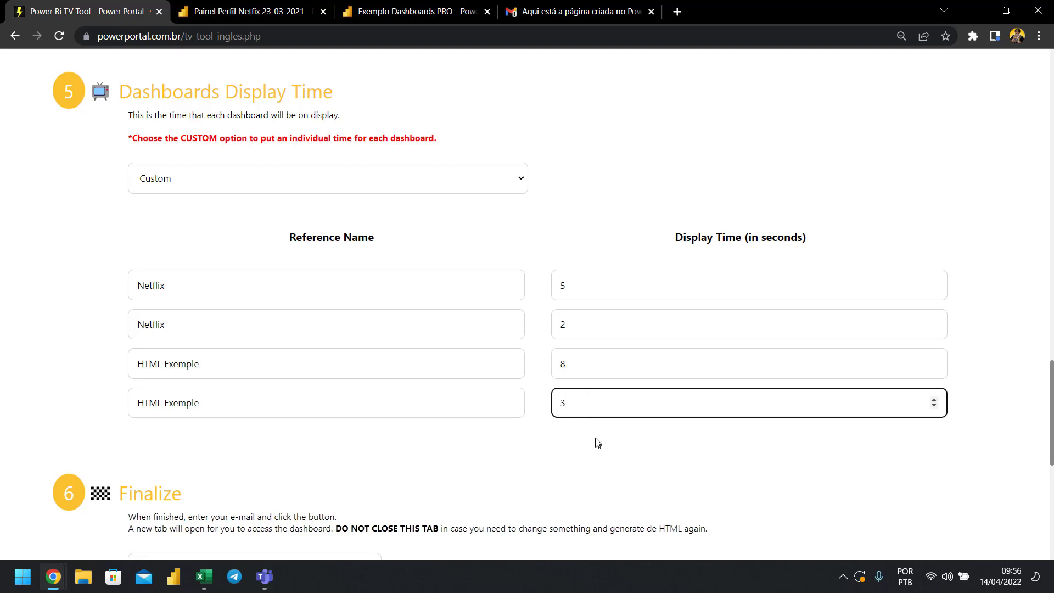
Enter the recipient's e-mail address, save and generate the HTML page, and dismiss the message.
scroll(594, 440, down, 5)
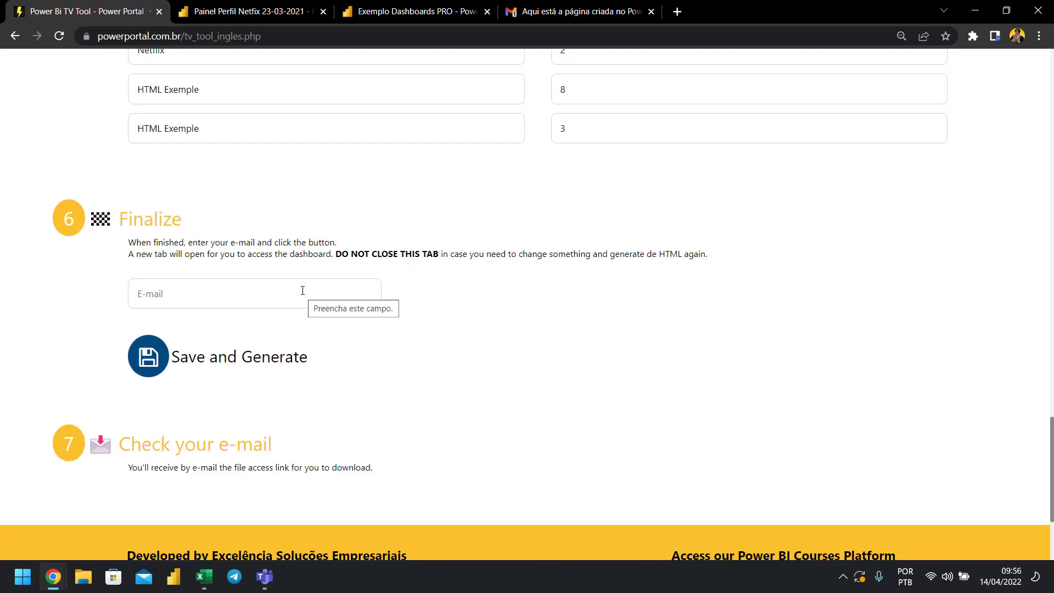
click(303, 290)
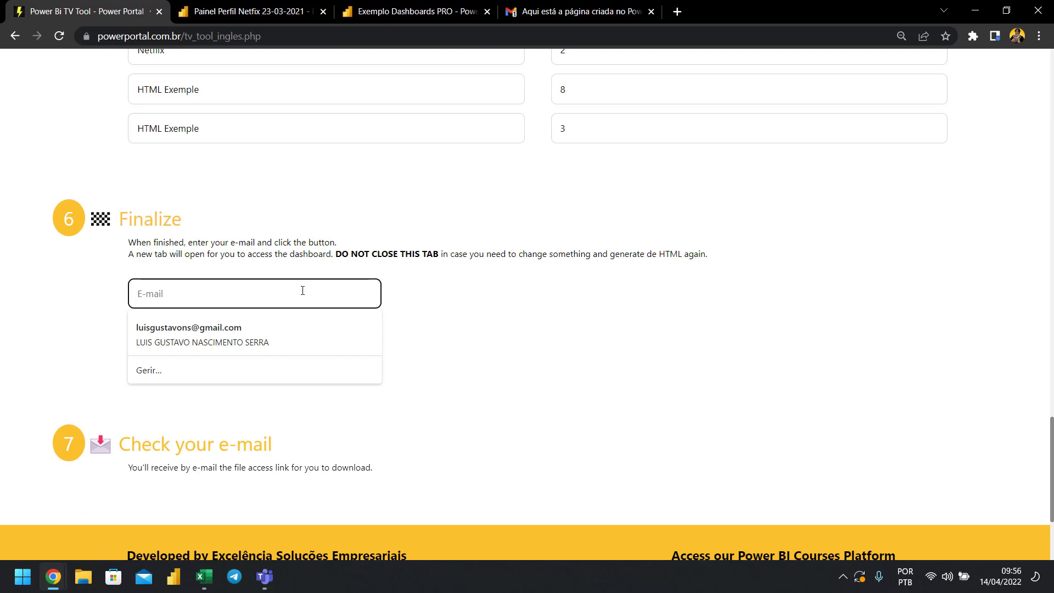
click(164, 328)
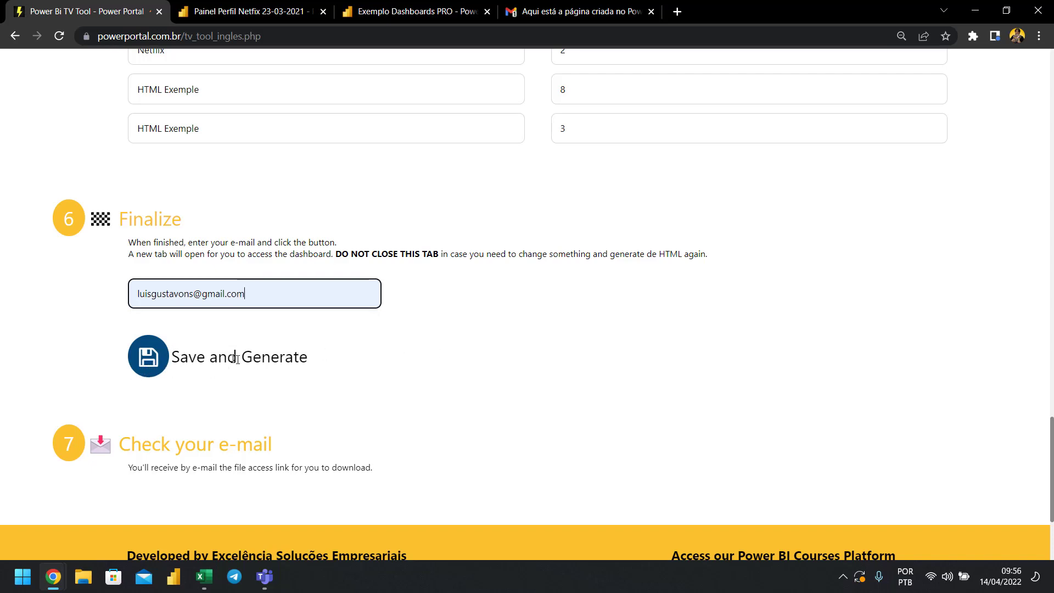
click(153, 366)
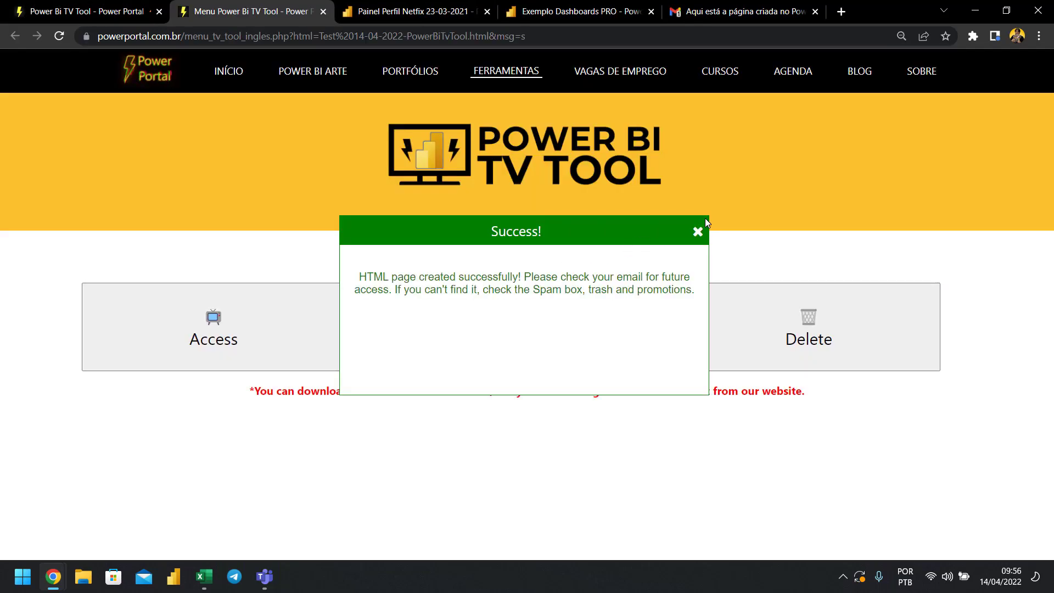
click(697, 230)
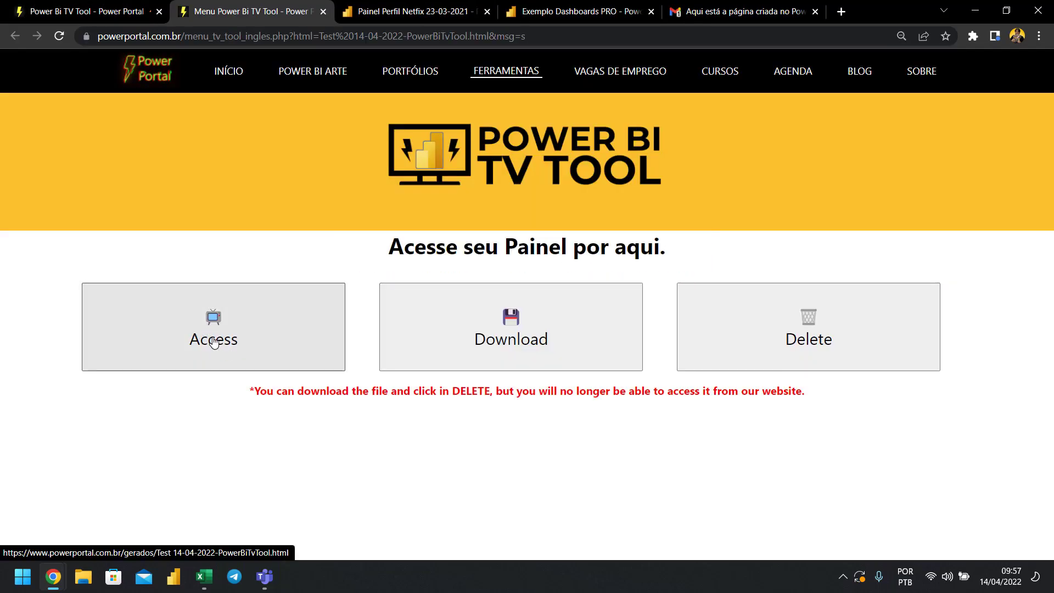
View the generated Test 14-04-2022 page and its web address, and look at the page's access e-mail in Gmail.
click(225, 352)
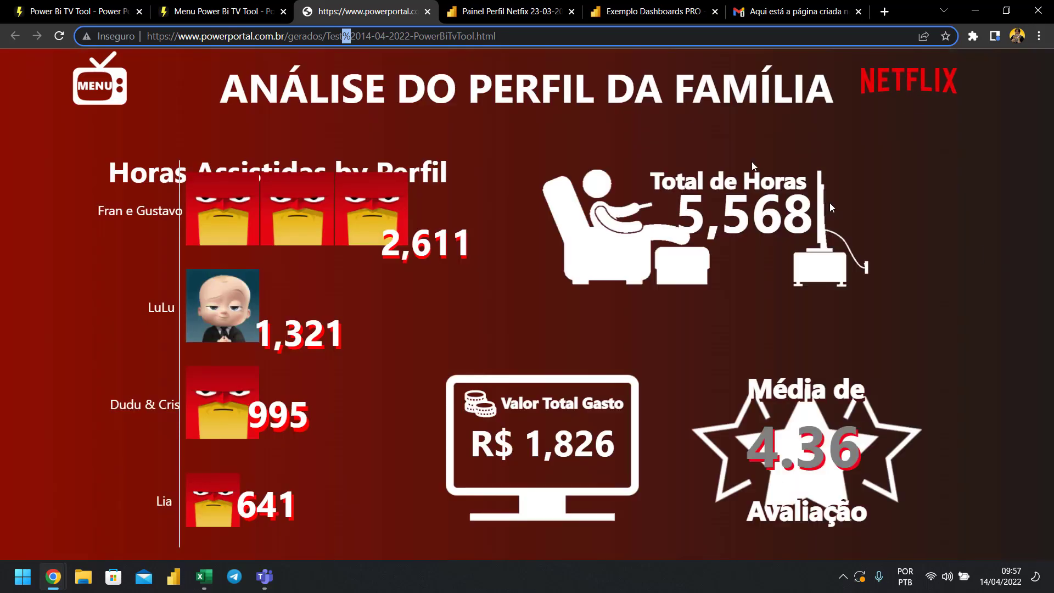
click(436, 35)
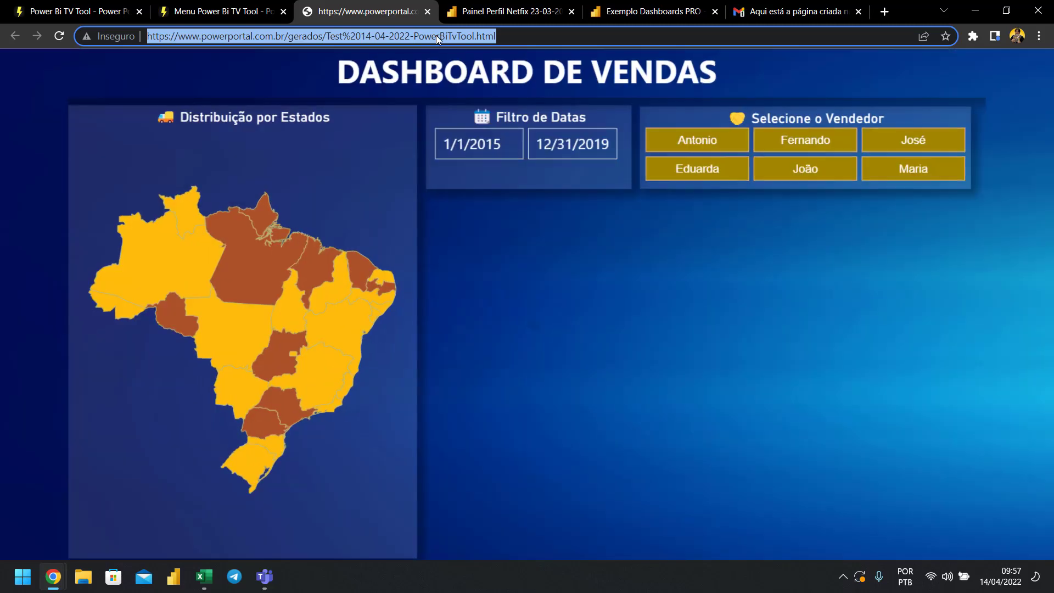
click(258, 11)
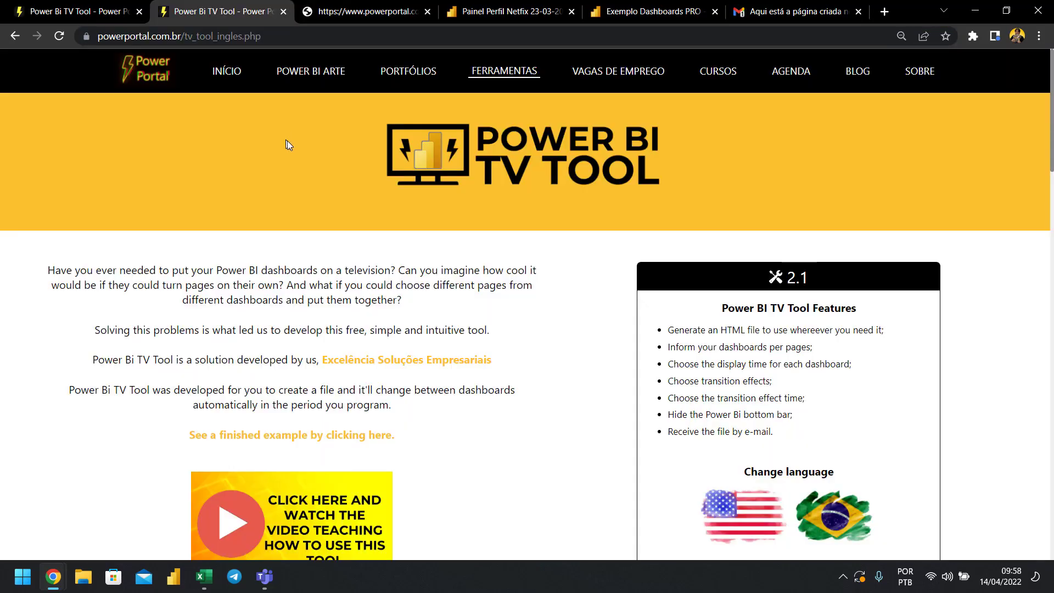
click(806, 11)
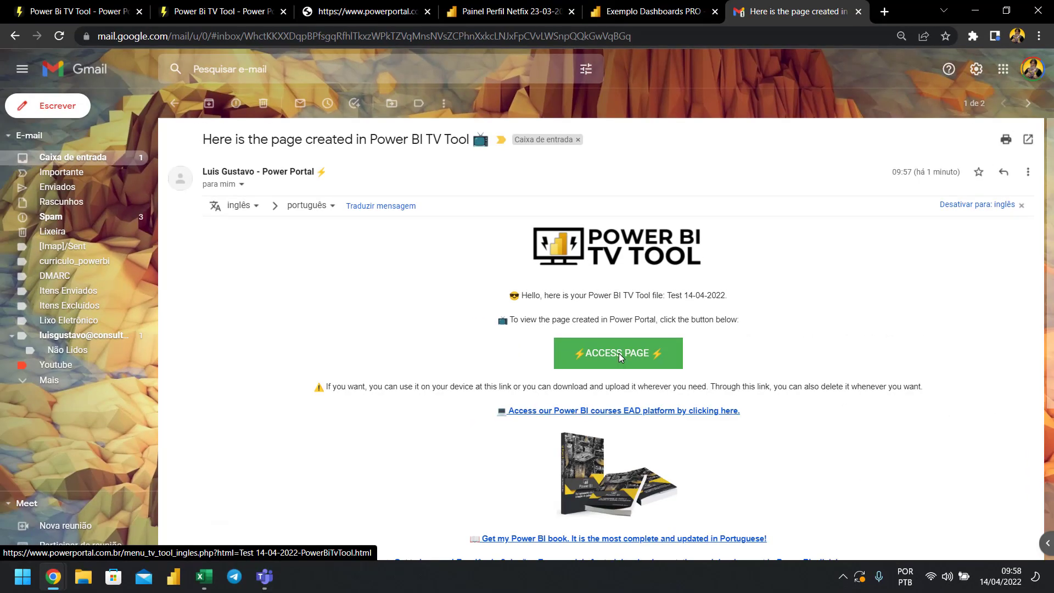
click(747, 447)
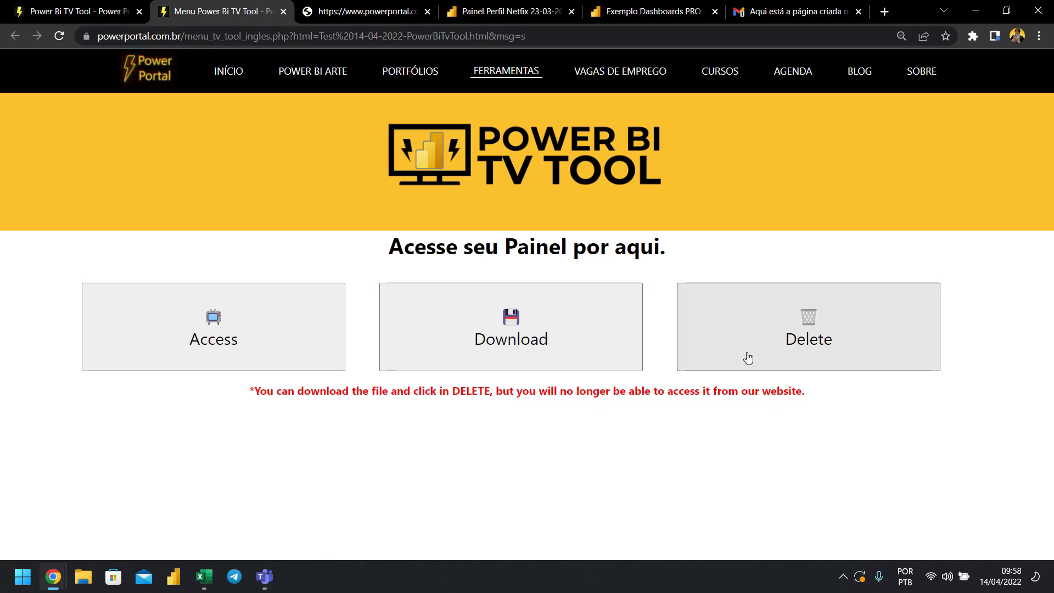
Delete the generated HTML page from Power Portal and try to access it again through its menu page.
click(806, 333)
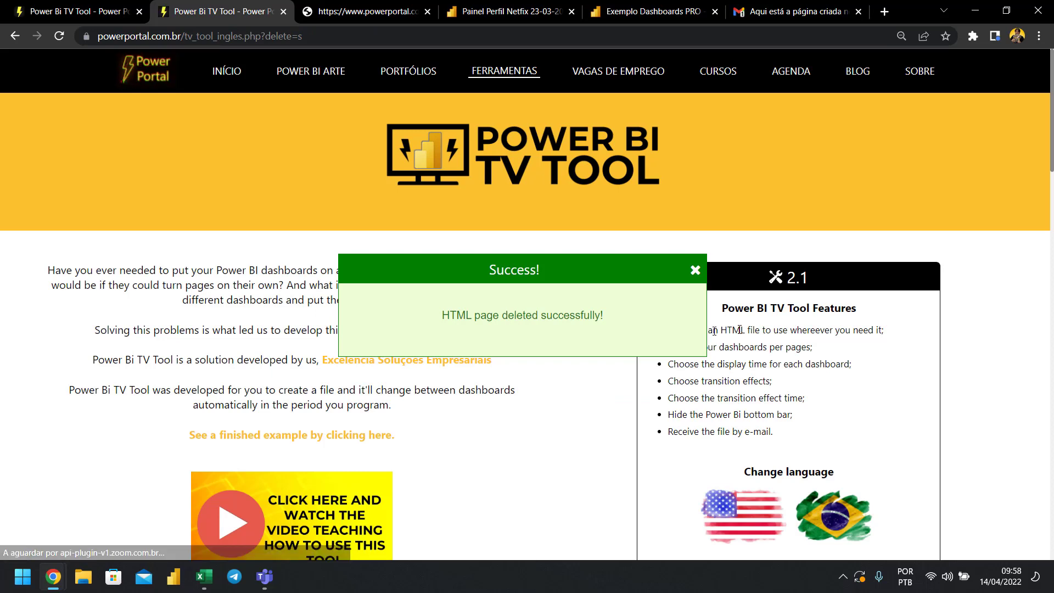
click(696, 272)
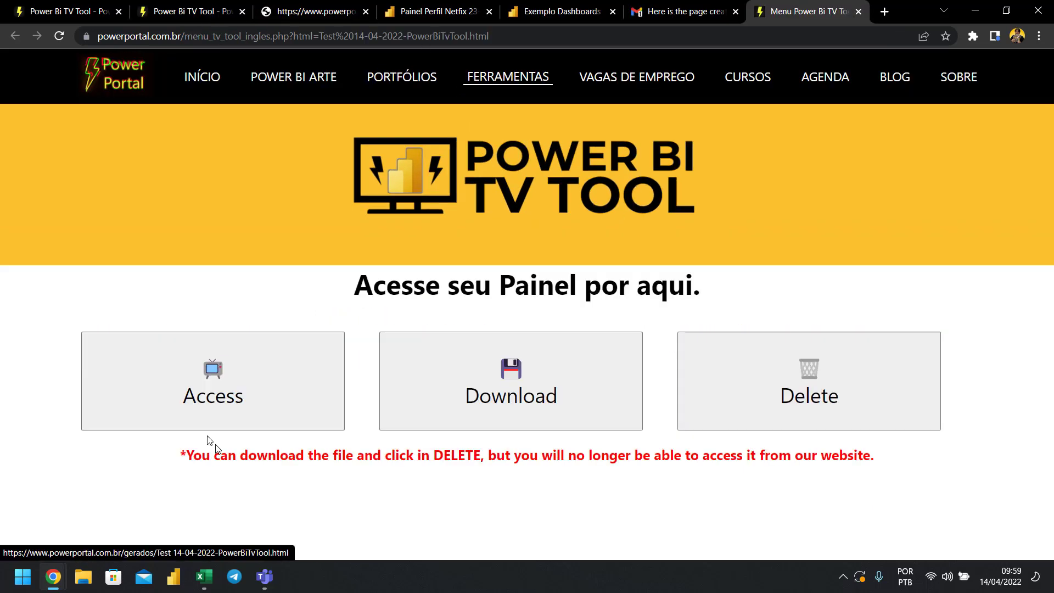
click(220, 379)
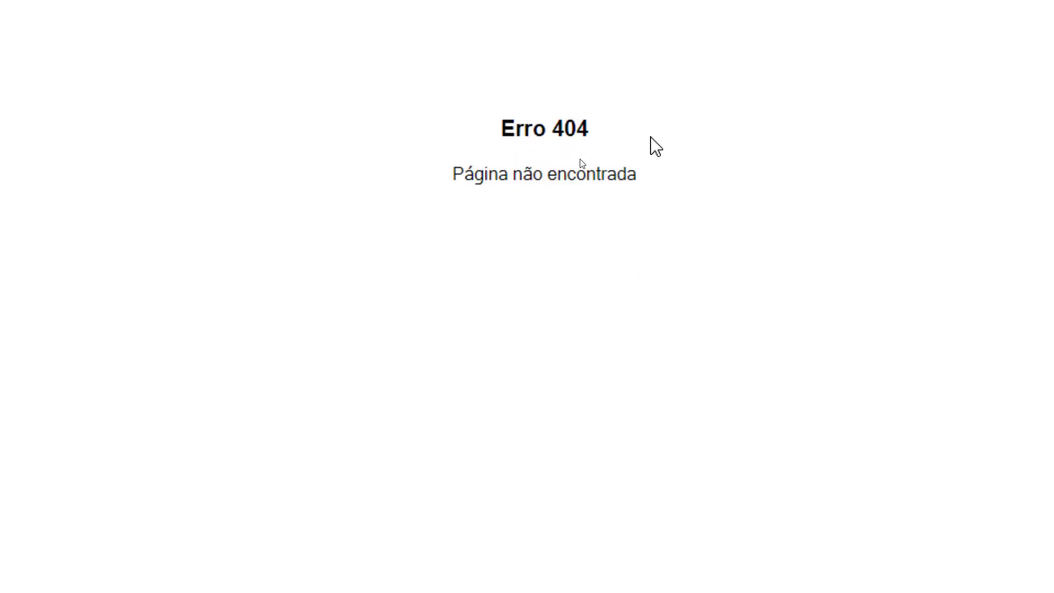
key(F5)
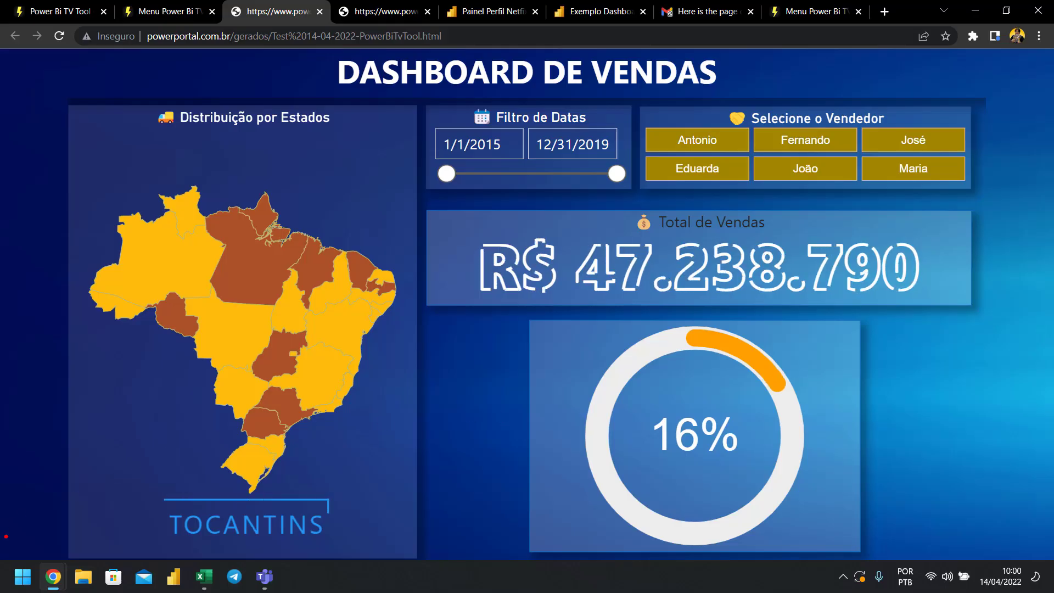
drag(2, 536, 1051, 556)
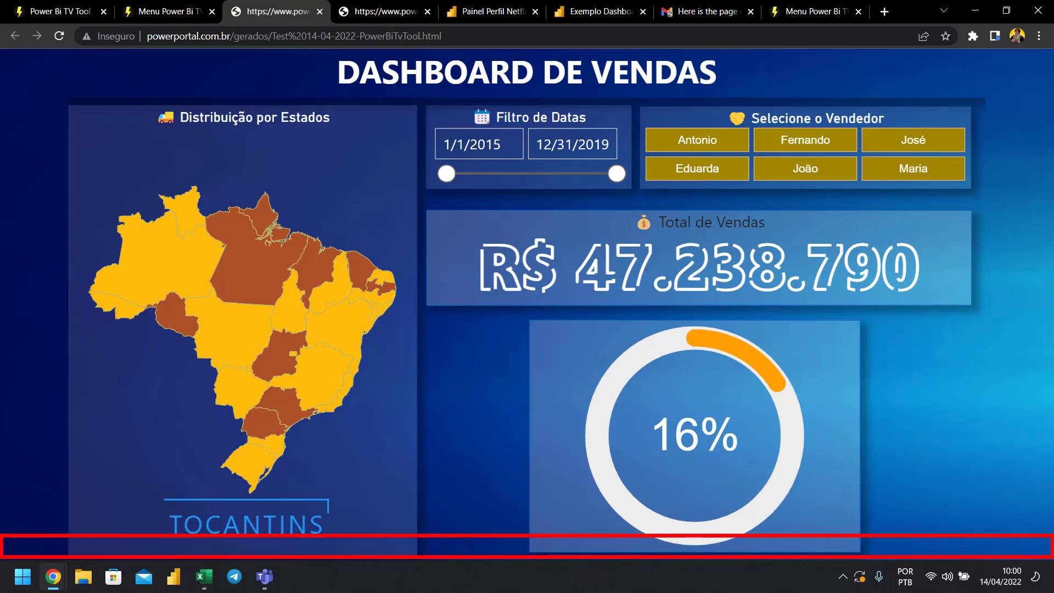